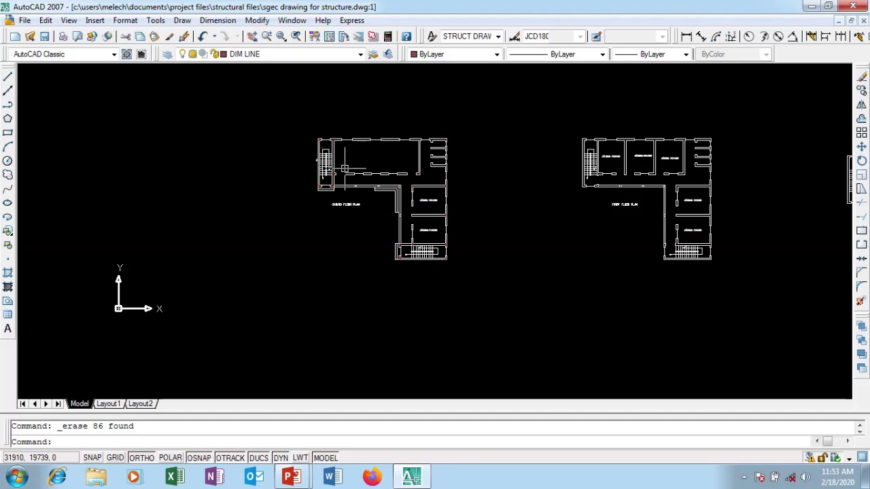
Examine the ground, first and second floor plans and their titles, ending at the ground floor plan's upper part.
{"action": "scroll", "coordinate": [322, 206], "scroll_direction": "down", "scroll_amount": 2}
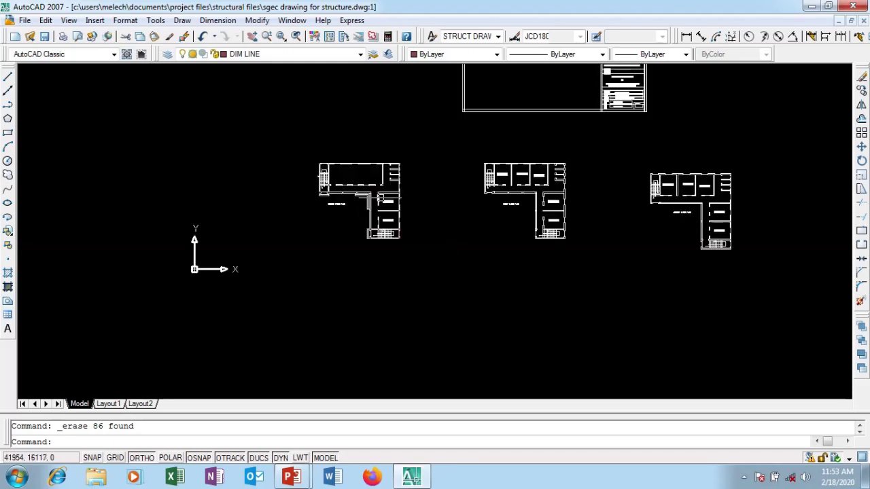
{"action": "scroll", "coordinate": [384, 198], "scroll_direction": "up", "scroll_amount": 12}
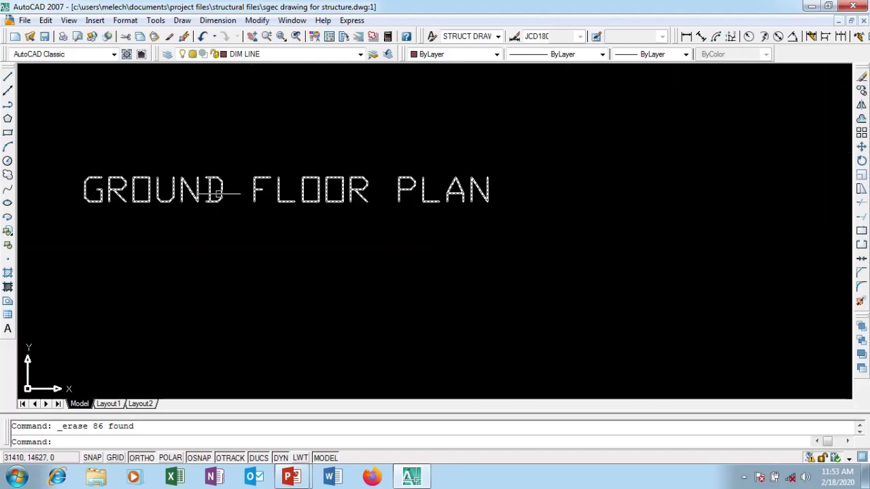
{"action": "scroll", "coordinate": [214, 194], "scroll_direction": "down", "scroll_amount": 8}
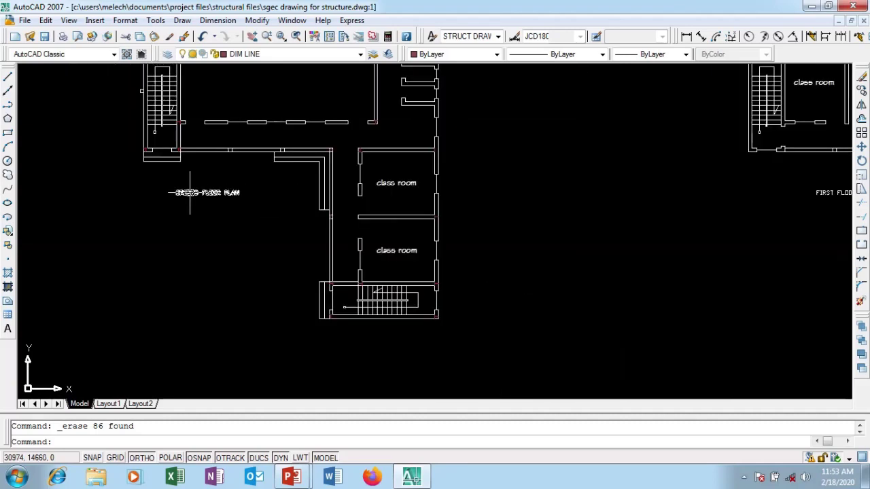
{"action": "scroll", "coordinate": [190, 193], "scroll_direction": "down", "scroll_amount": 3}
{"action": "scroll", "coordinate": [467, 204], "scroll_direction": "up", "scroll_amount": 9}
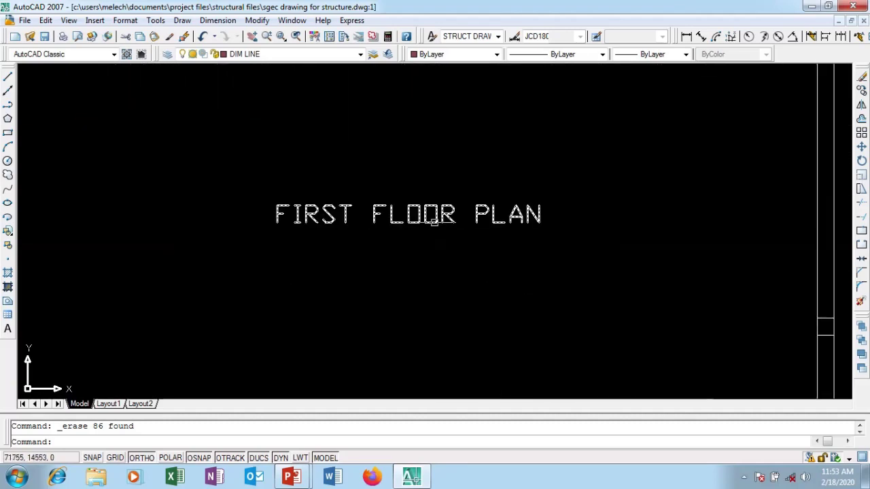
{"action": "scroll", "coordinate": [434, 221], "scroll_direction": "down", "scroll_amount": 8}
{"action": "scroll", "coordinate": [577, 248], "scroll_direction": "up", "scroll_amount": 9}
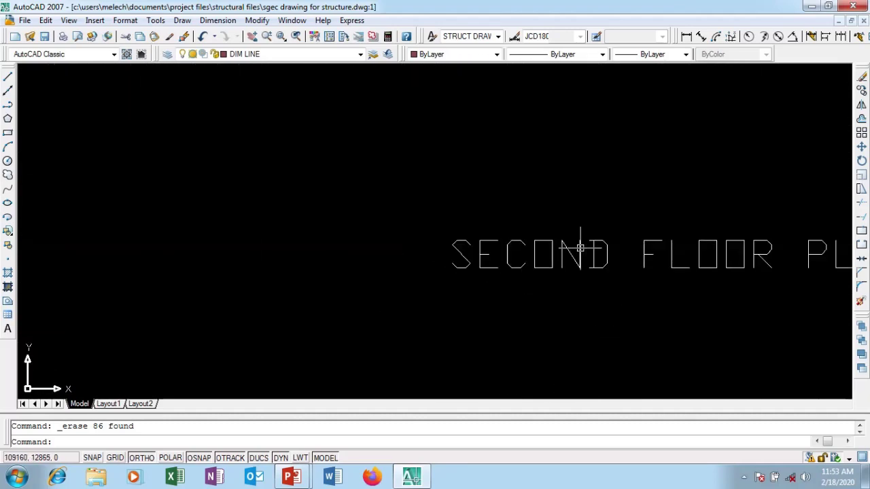
{"action": "scroll", "coordinate": [579, 247], "scroll_direction": "down", "scroll_amount": 8}
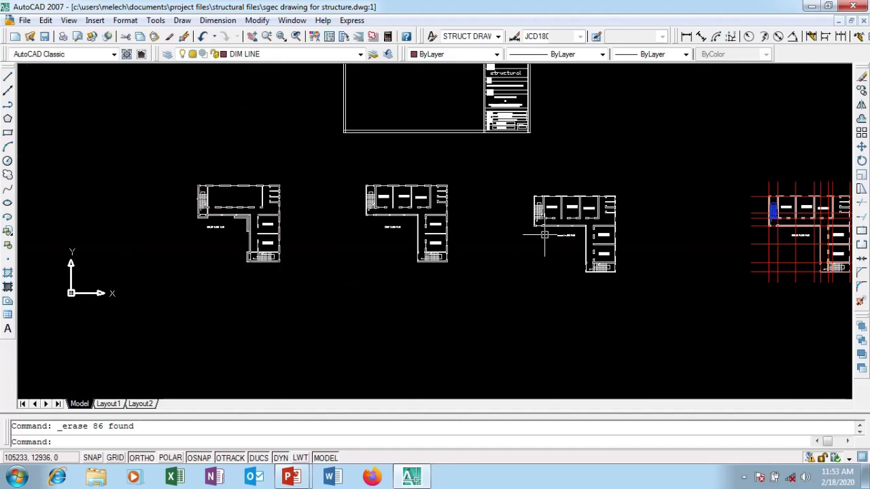
{"action": "scroll", "coordinate": [217, 210], "scroll_direction": "up", "scroll_amount": 8}
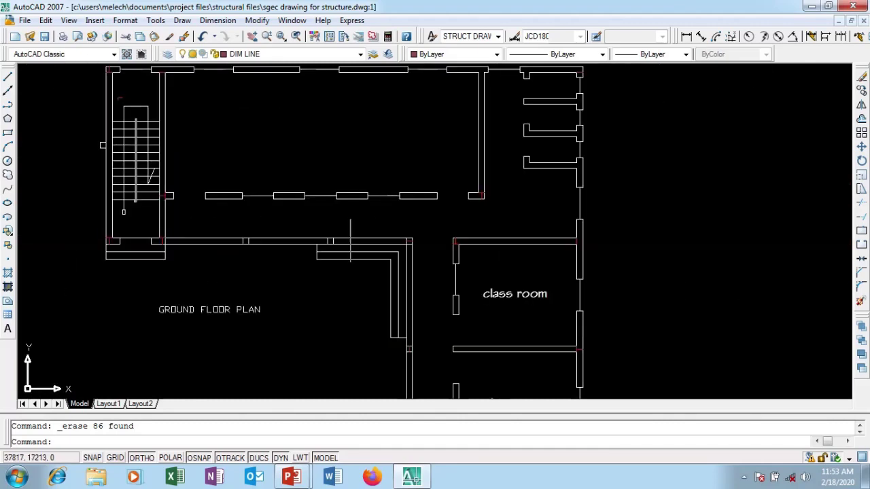
{"action": "scroll", "coordinate": [501, 311], "scroll_direction": "up", "scroll_amount": 6}
{"action": "scroll", "coordinate": [306, 255], "scroll_direction": "down", "scroll_amount": 10}
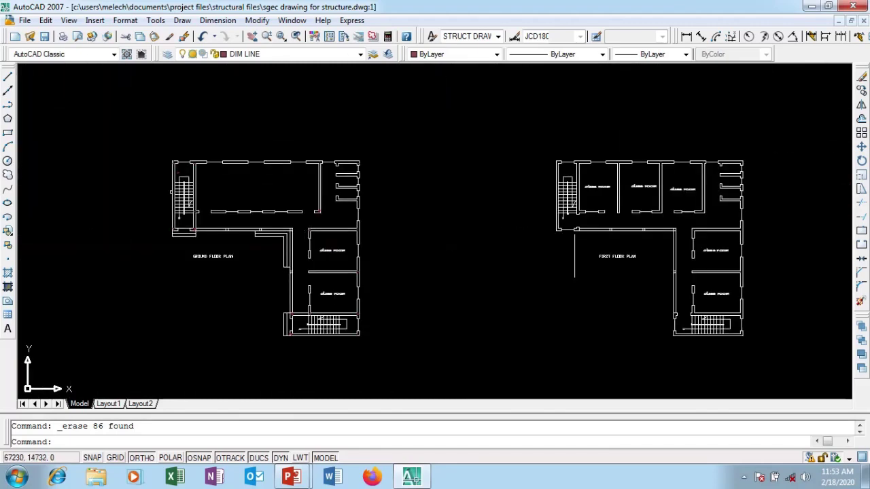
{"action": "scroll", "coordinate": [574, 256], "scroll_direction": "up", "scroll_amount": 5}
{"action": "scroll", "coordinate": [567, 224], "scroll_direction": "down", "scroll_amount": 10}
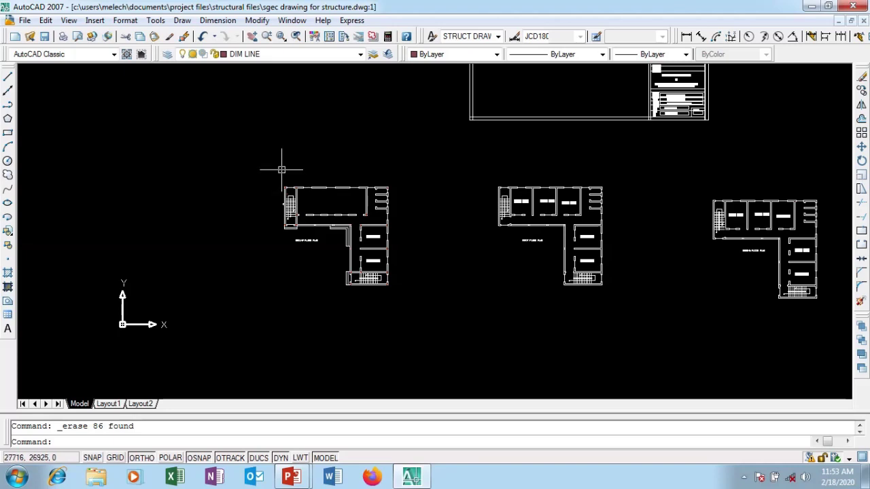
{"action": "scroll", "coordinate": [307, 190], "scroll_direction": "up", "scroll_amount": 8}
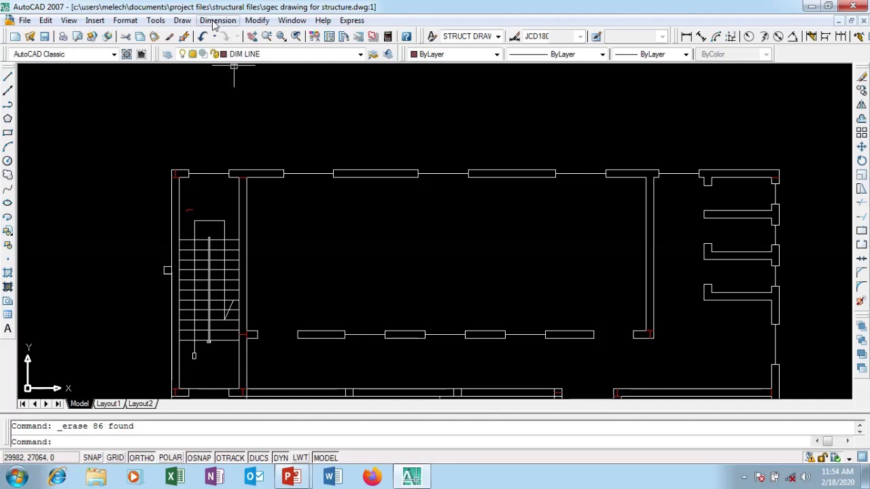
Open the Standard dimension style for modification in the Dimension Style Manager.
{"action": "left_click", "coordinate": [125, 20]}
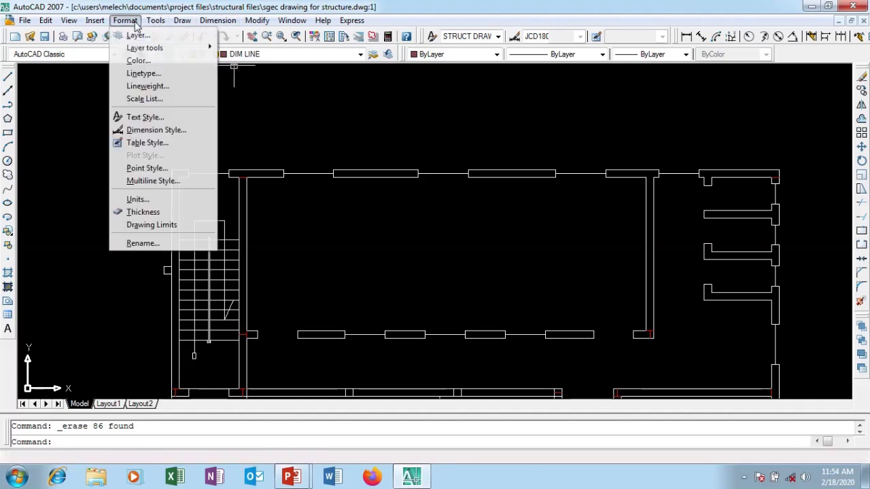
{"action": "left_click", "coordinate": [159, 132]}
{"action": "left_click_drag", "start_coordinate": [401, 127], "coordinate": [356, 109]}
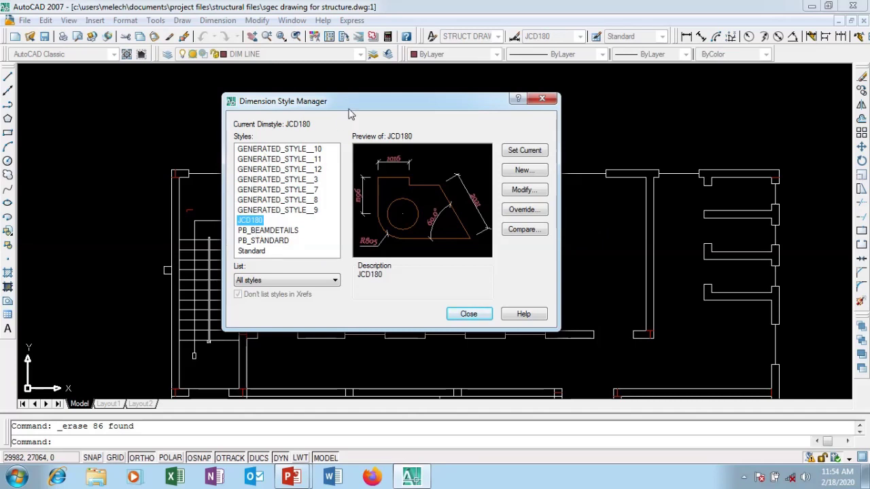
{"action": "left_click_drag", "start_coordinate": [350, 114], "coordinate": [372, 107]}
{"action": "left_click_drag", "start_coordinate": [439, 93], "coordinate": [428, 105]}
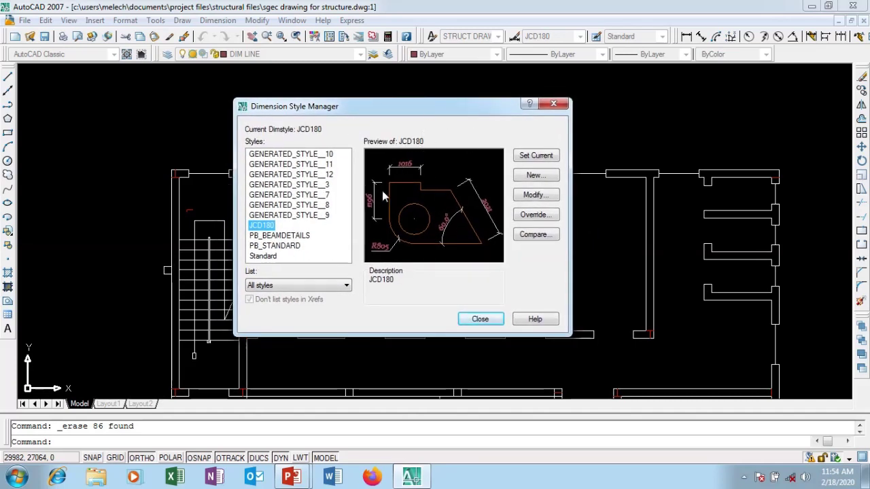
{"action": "left_click_drag", "start_coordinate": [383, 114], "coordinate": [398, 121]}
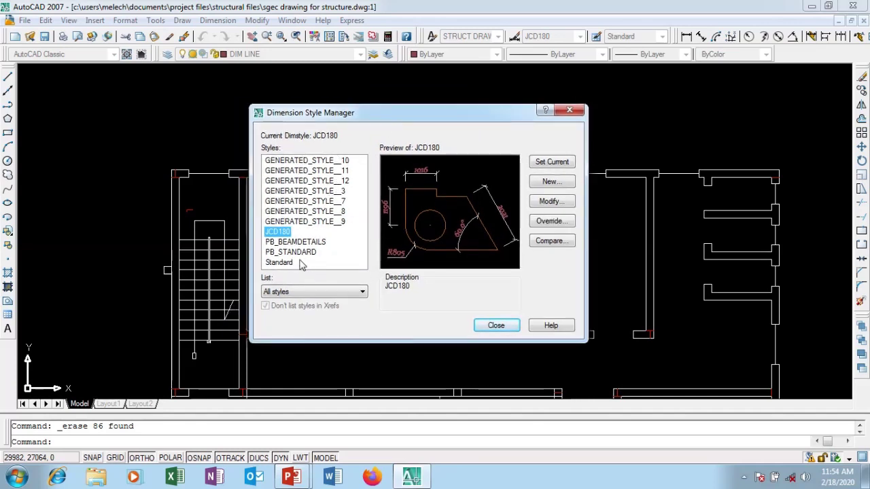
{"action": "left_click_drag", "start_coordinate": [388, 112], "coordinate": [408, 99]}
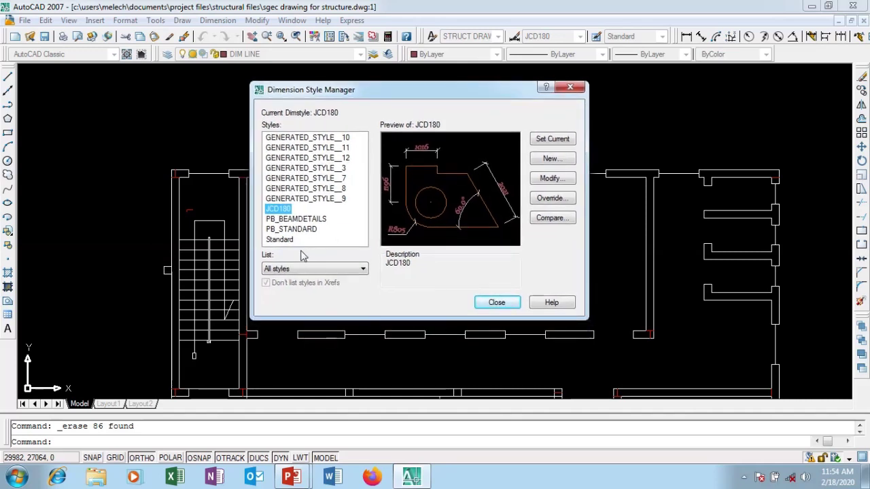
{"action": "left_click", "coordinate": [280, 240]}
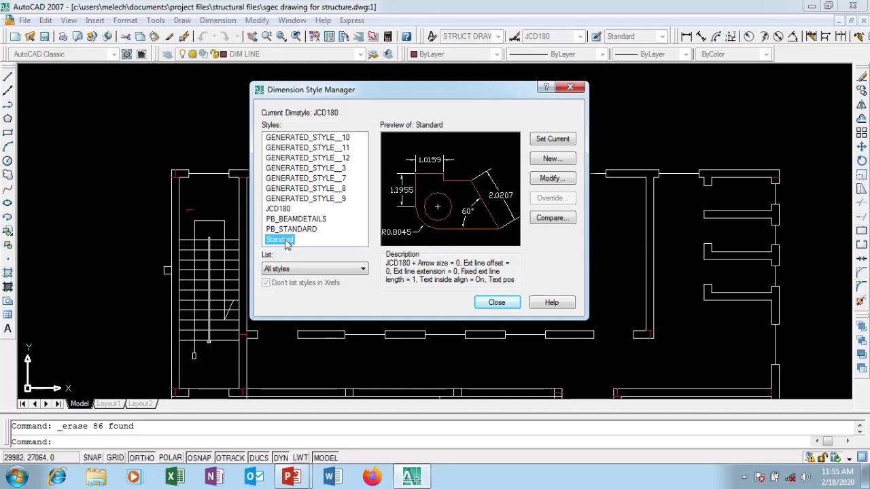
{"action": "left_click", "coordinate": [547, 181]}
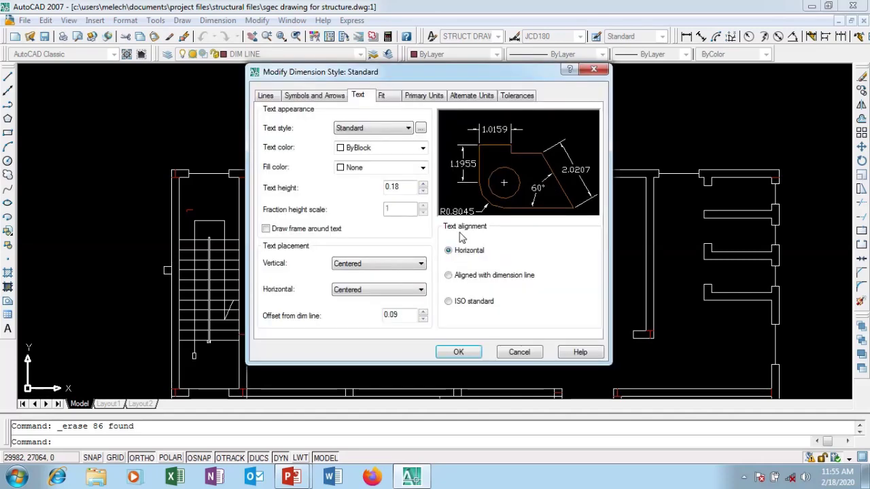
Review the Standard dimension style's lines, symbols and arrows, text, fit and primary units settings.
{"action": "left_click", "coordinate": [309, 97]}
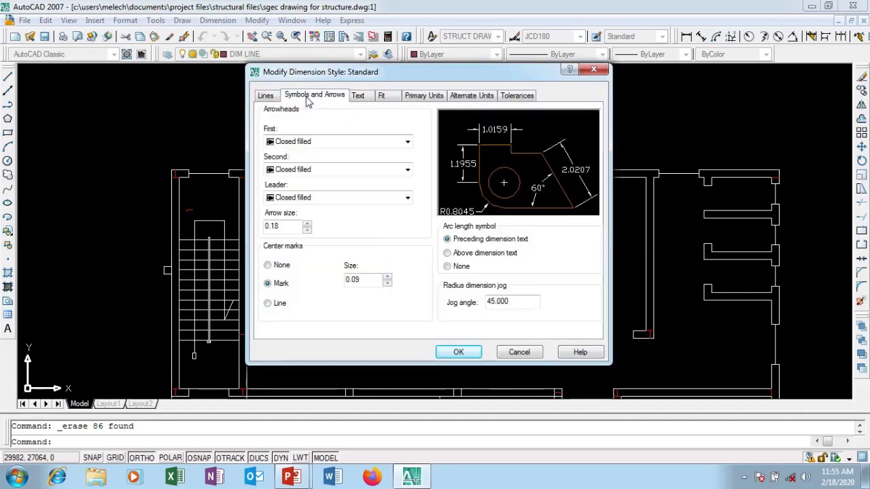
{"action": "left_click", "coordinate": [264, 97]}
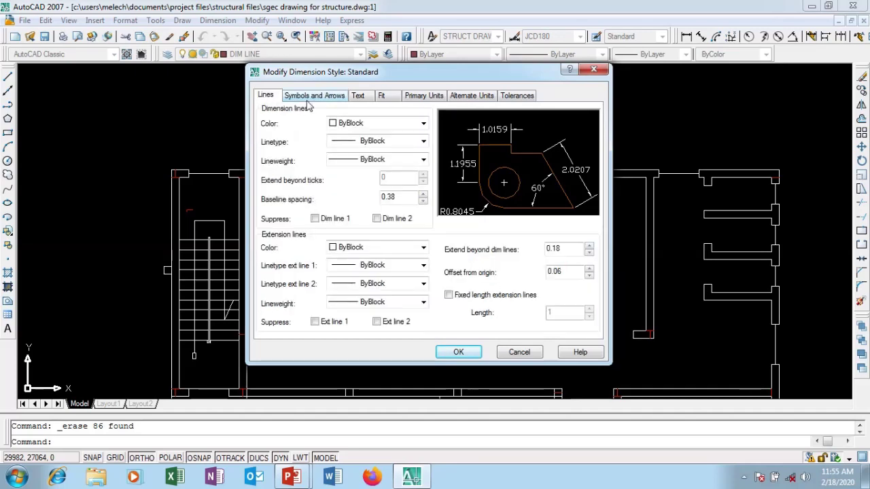
{"action": "left_click", "coordinate": [309, 100]}
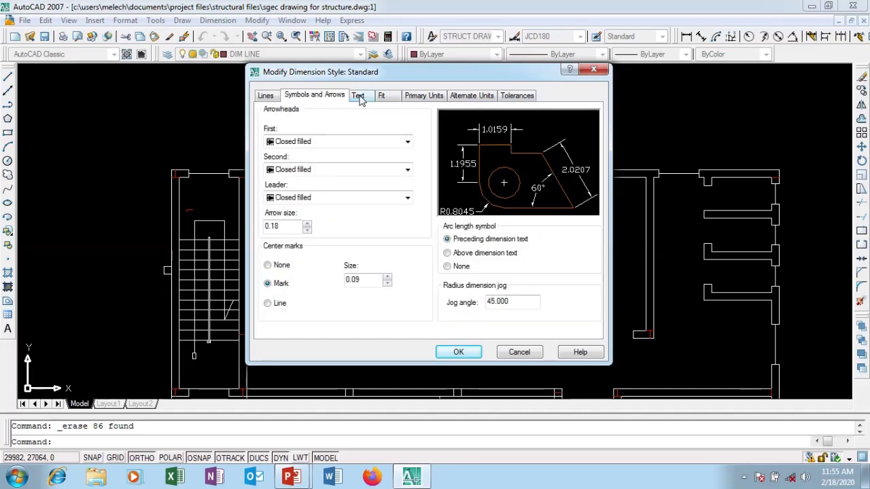
{"action": "left_click", "coordinate": [363, 99]}
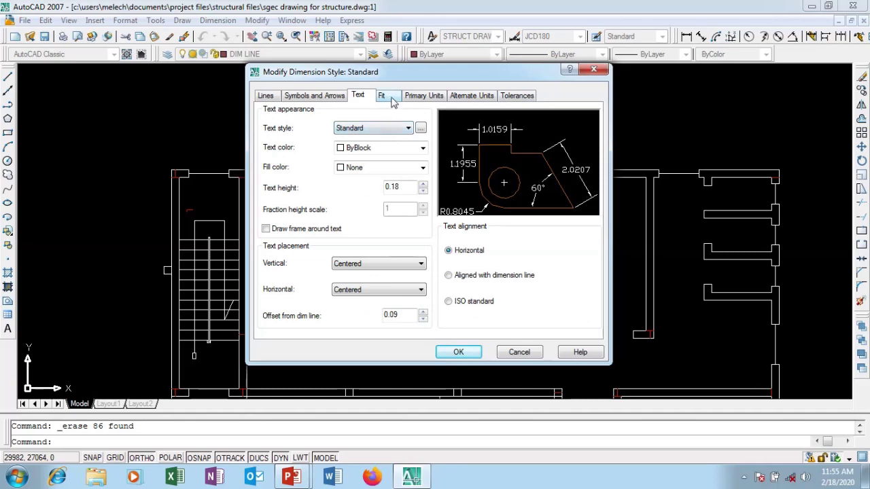
{"action": "left_click", "coordinate": [388, 97]}
{"action": "left_click", "coordinate": [416, 96]}
Set the height of the Standard text style used by the dimension style to 180 and apply it.
{"action": "left_click", "coordinate": [363, 101]}
{"action": "left_click", "coordinate": [421, 129]}
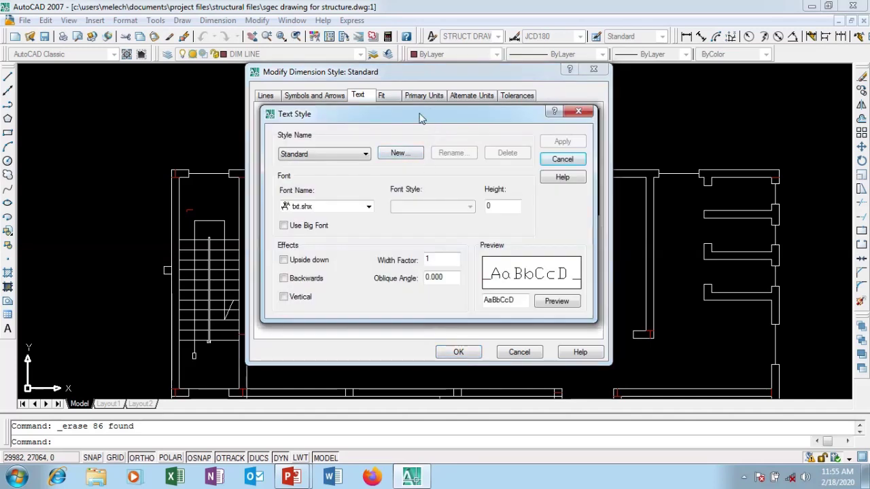
{"action": "left_click_drag", "start_coordinate": [420, 114], "coordinate": [418, 117]}
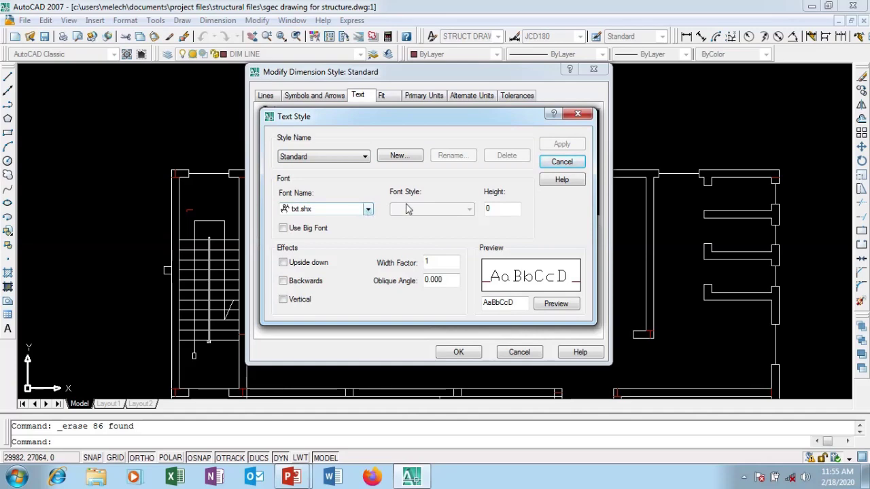
{"action": "double_click", "coordinate": [489, 208]}
{"action": "type", "text": "18"}
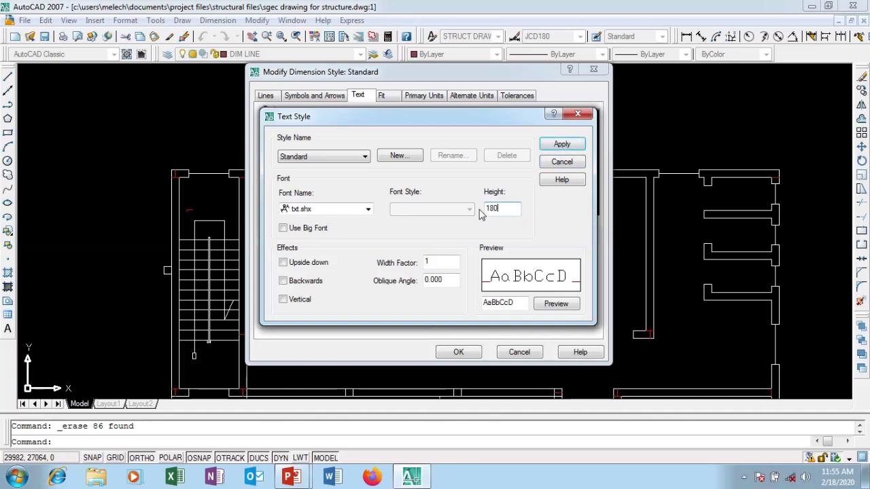
{"action": "left_click", "coordinate": [562, 144]}
{"action": "left_click", "coordinate": [561, 162]}
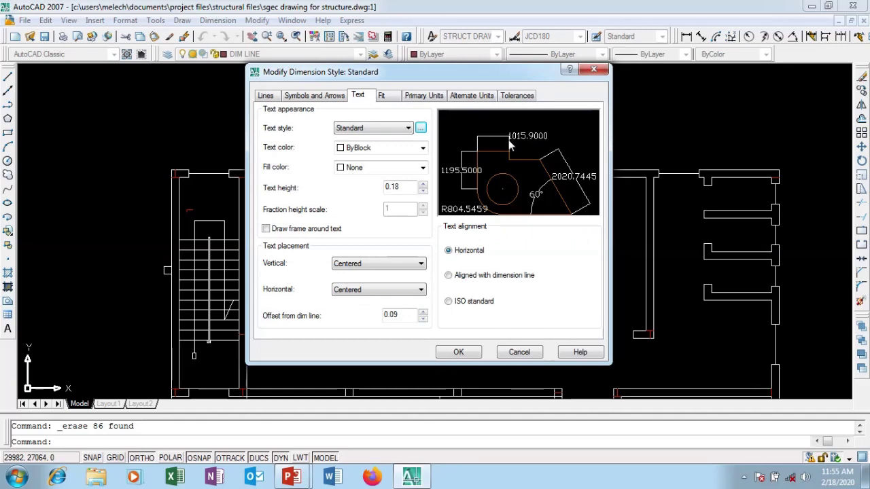
Set the Standard dimension style's linear precision to 0 and accept the changes.
{"action": "left_click", "coordinate": [335, 100]}
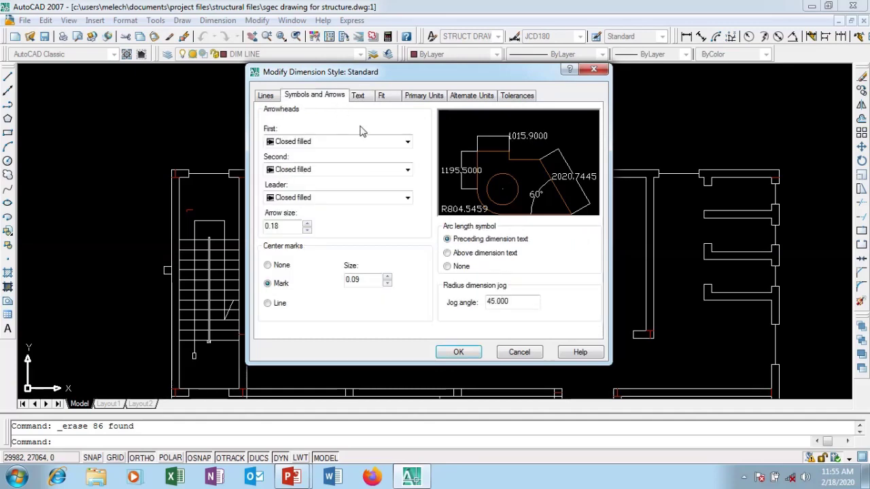
{"action": "left_click", "coordinate": [420, 99]}
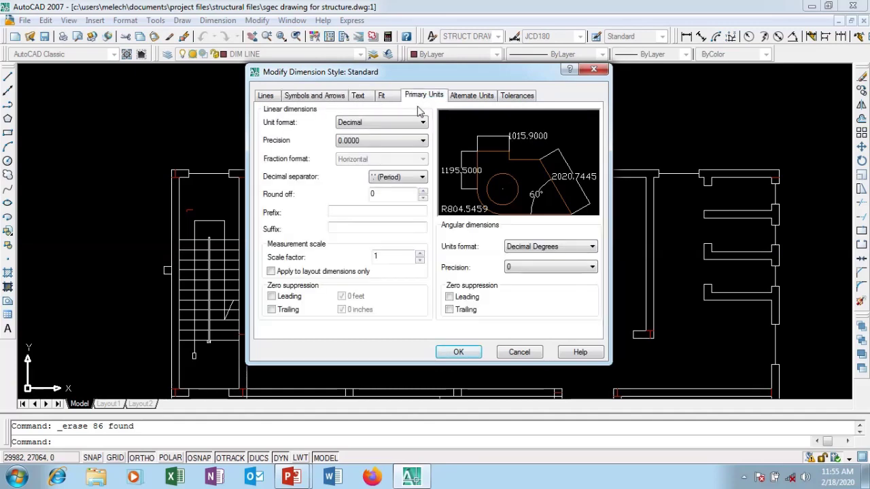
{"action": "left_click", "coordinate": [385, 140]}
{"action": "left_click", "coordinate": [378, 152]}
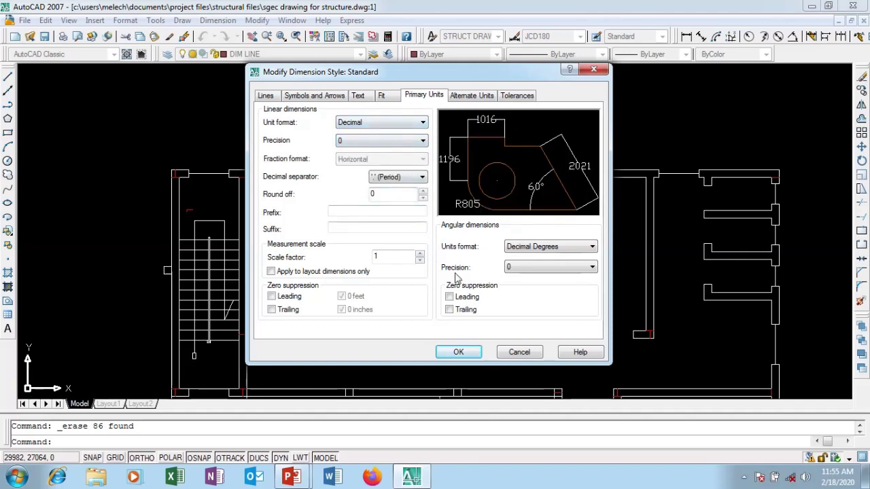
{"action": "left_click", "coordinate": [466, 353]}
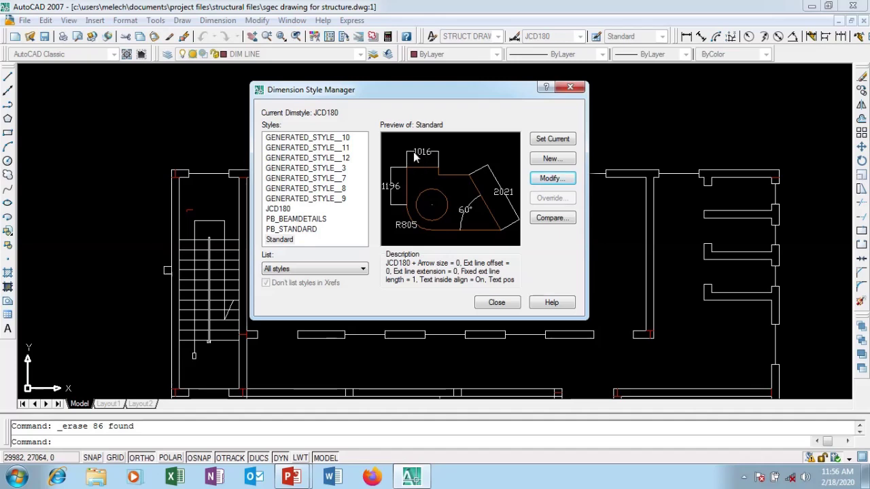
Set the Standard dimension style's arrow size to 50 and accept the change.
{"action": "left_click", "coordinate": [550, 179]}
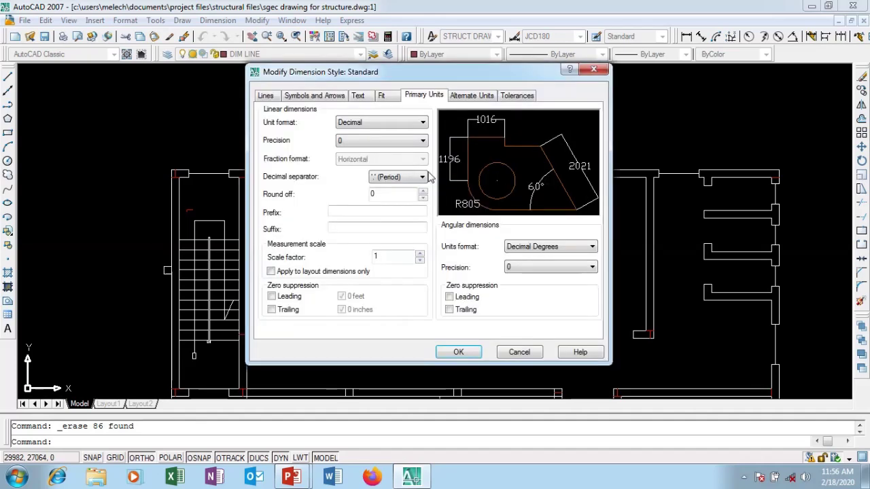
{"action": "left_click", "coordinate": [319, 98]}
{"action": "left_click_drag", "start_coordinate": [289, 226], "coordinate": [251, 235]}
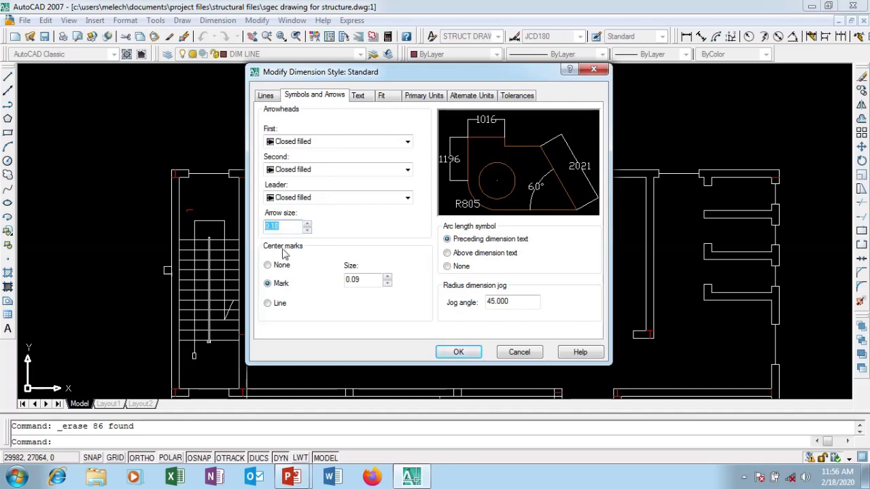
{"action": "type", "text": "50"}
{"action": "left_click", "coordinate": [466, 353]}
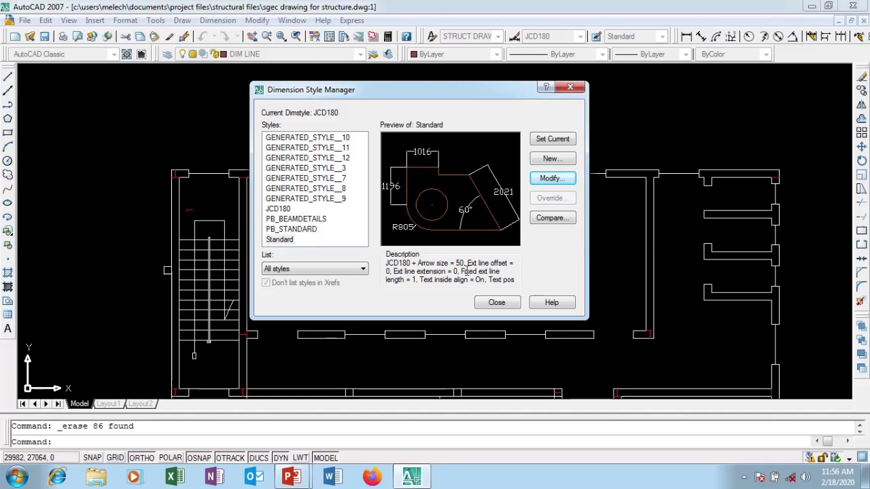
Change the Standard dimension style's arrow size to 80 and accept the change.
{"action": "left_click", "coordinate": [549, 180]}
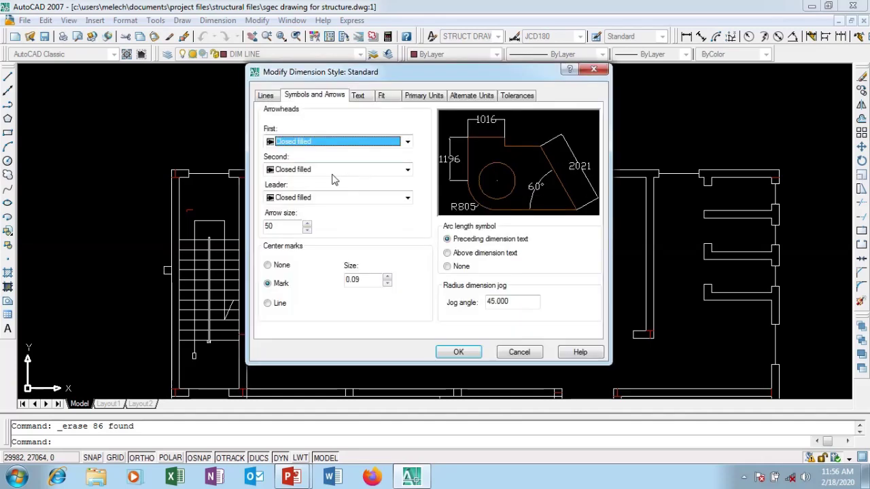
{"action": "left_click_drag", "start_coordinate": [275, 227], "coordinate": [261, 228]}
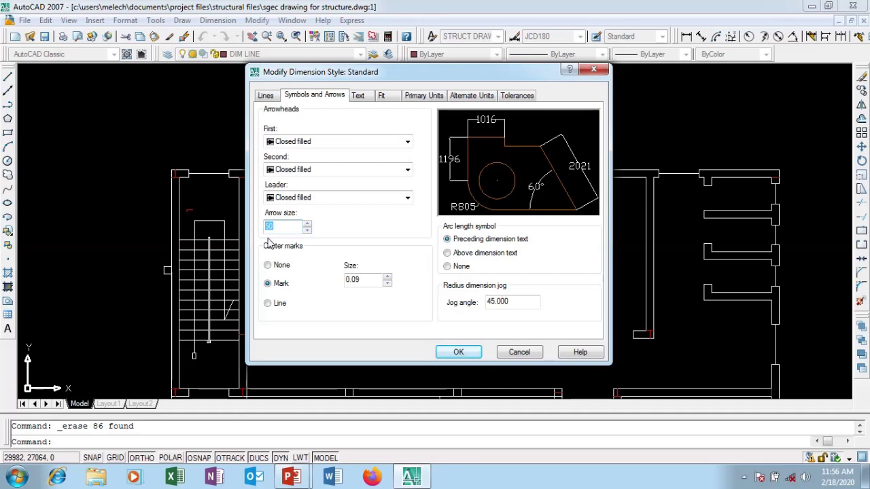
{"action": "type", "text": "8"}
{"action": "left_click", "coordinate": [454, 351]}
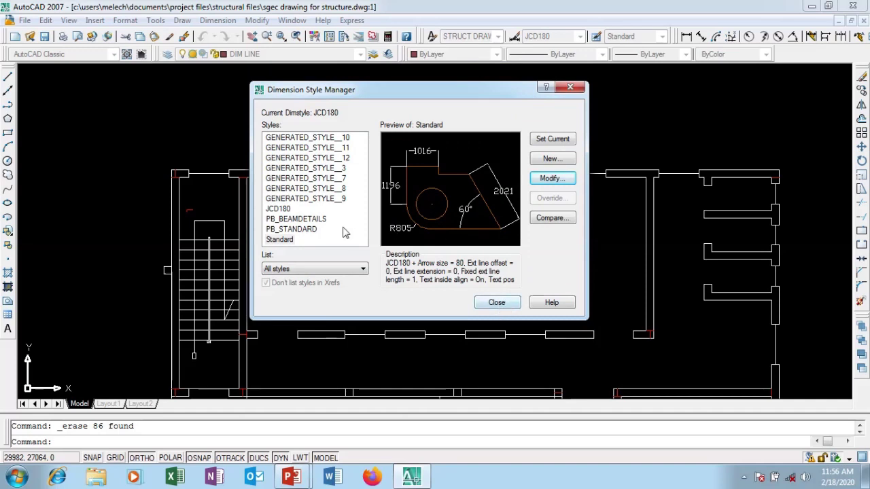
Make Standard the current dimension style and close the Dimension Style Manager.
{"action": "left_click", "coordinate": [278, 242]}
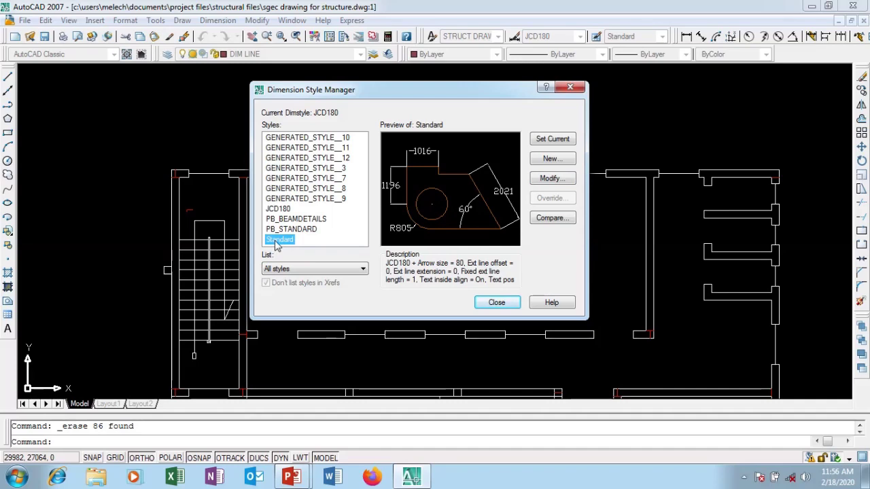
{"action": "left_click", "coordinate": [553, 143]}
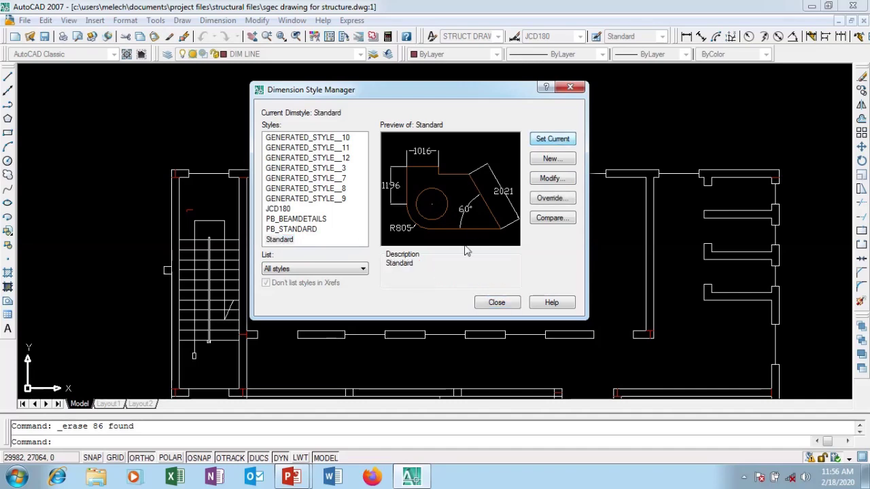
{"action": "left_click", "coordinate": [496, 302]}
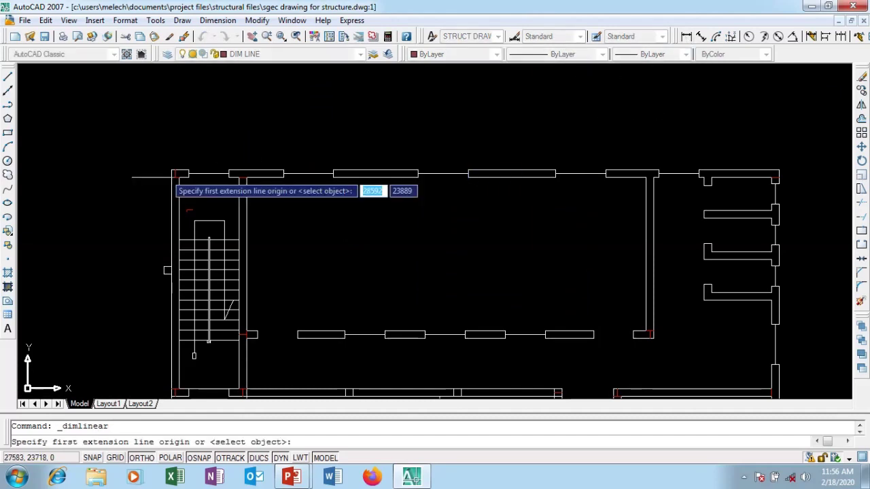
Add a linear dimension above the short wall segment at the ground floor plan's upper-left outer corner.
{"action": "scroll", "coordinate": [178, 180], "scroll_direction": "up", "scroll_amount": 5}
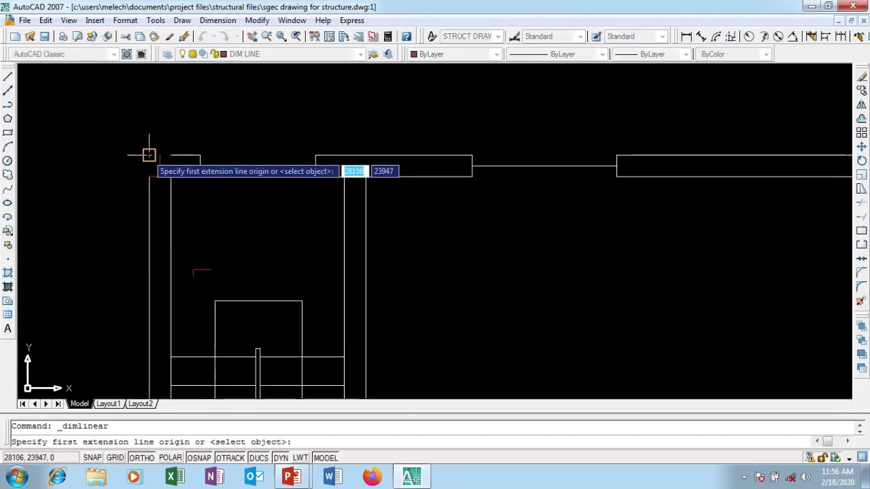
{"action": "left_click", "coordinate": [149, 155]}
{"action": "left_click", "coordinate": [200, 157]}
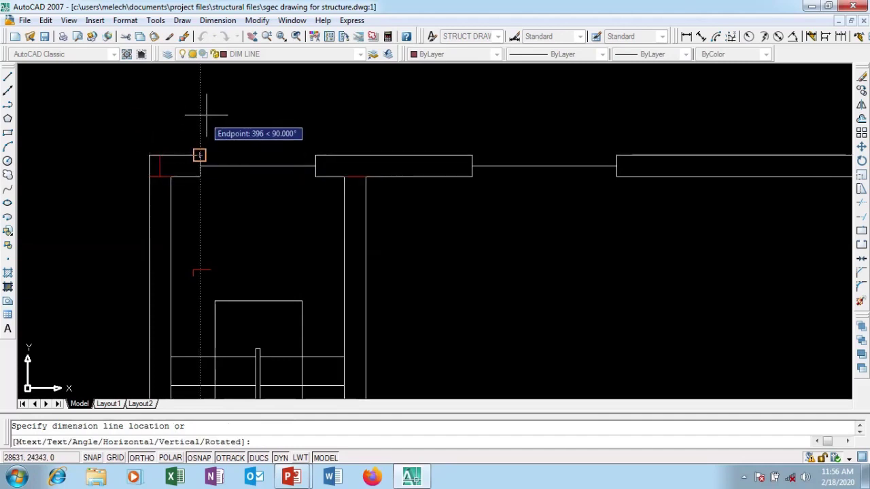
{"action": "left_click", "coordinate": [171, 105]}
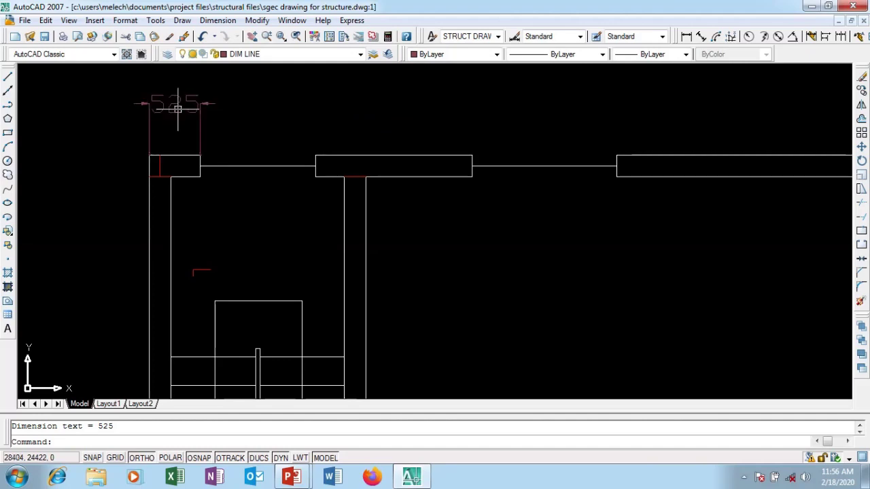
Continue that dimension along the plan's upper exterior wall, covering the first two openings and the wall segment after each.
{"action": "left_click", "coordinate": [170, 108]}
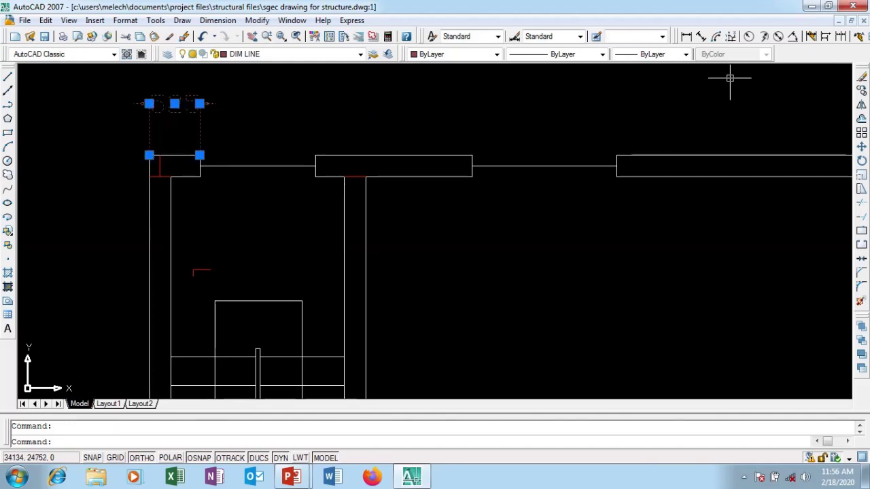
{"action": "left_click", "coordinate": [841, 36]}
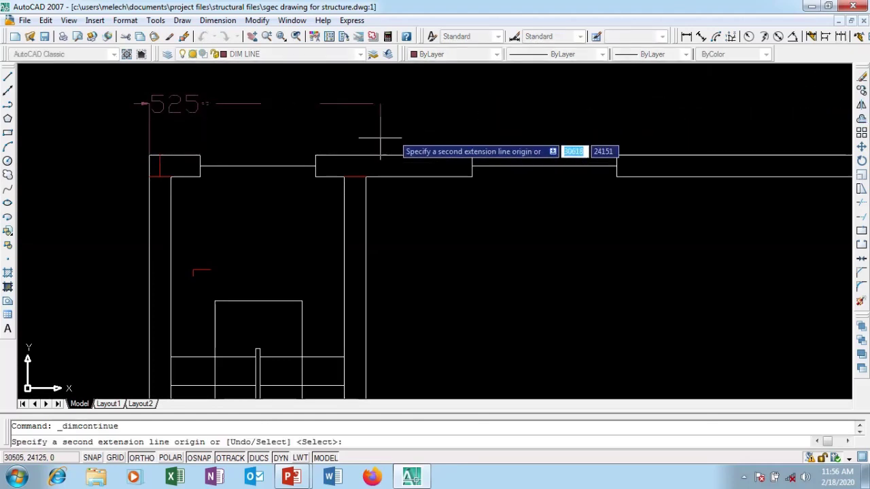
{"action": "left_click", "coordinate": [312, 154]}
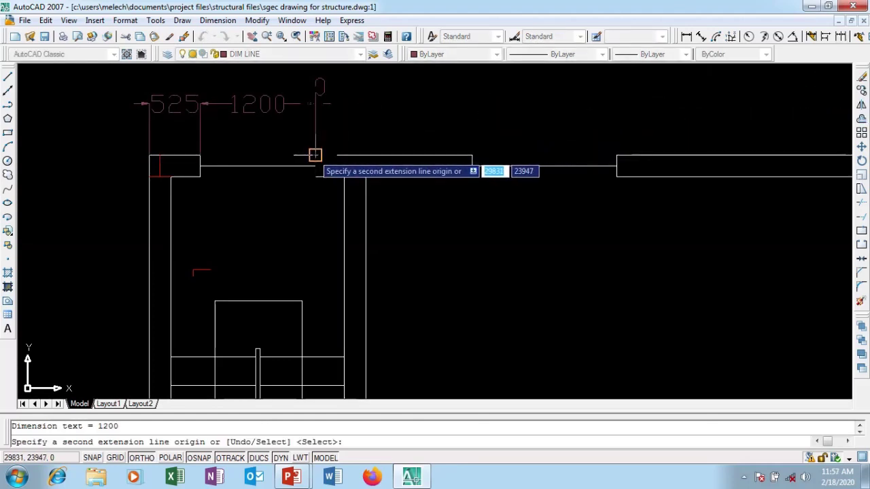
{"action": "left_click", "coordinate": [472, 155]}
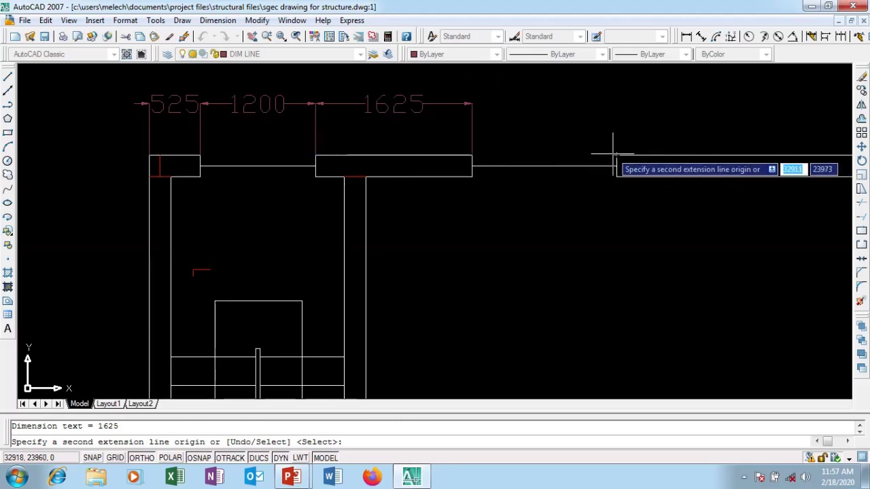
{"action": "left_click", "coordinate": [615, 157]}
{"action": "scroll", "coordinate": [367, 160], "scroll_direction": "down", "scroll_amount": 5}
{"action": "scroll", "coordinate": [548, 158], "scroll_direction": "up", "scroll_amount": 6}
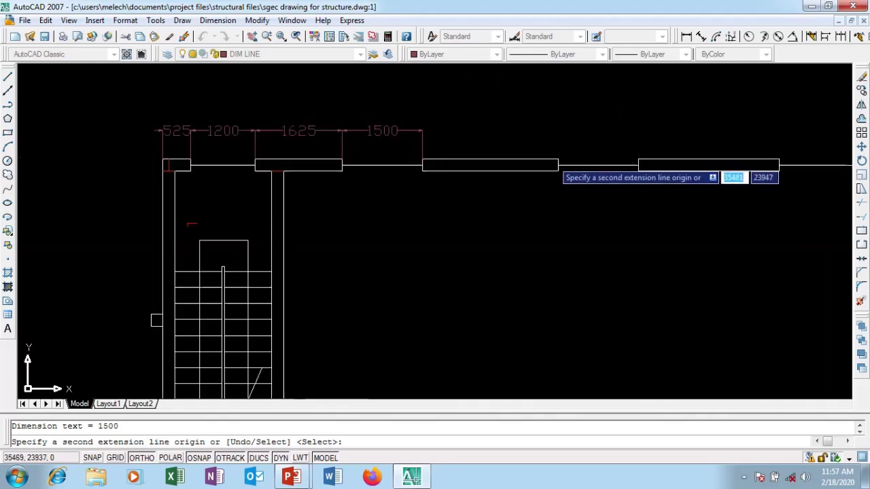
{"action": "left_click", "coordinate": [554, 157]}
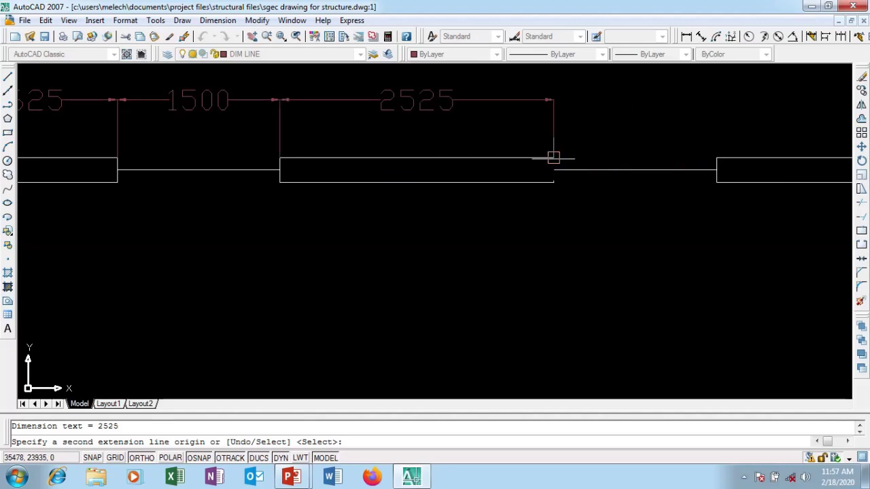
Extend the dimension chain along the upper exterior wall over the third and fourth openings and the wall segment after each.
{"action": "scroll", "coordinate": [364, 163], "scroll_direction": "down", "scroll_amount": 2}
{"action": "left_click", "coordinate": [488, 161]}
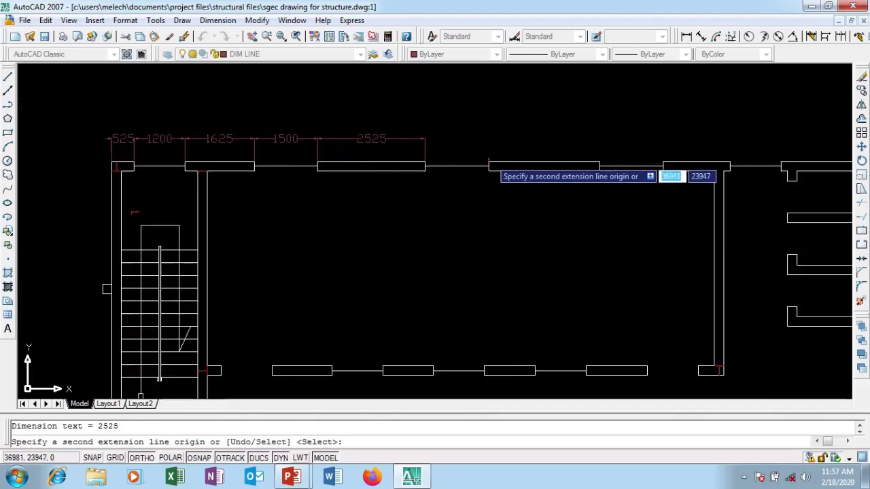
{"action": "left_click", "coordinate": [599, 161]}
{"action": "scroll", "coordinate": [537, 164], "scroll_direction": "down", "scroll_amount": 2}
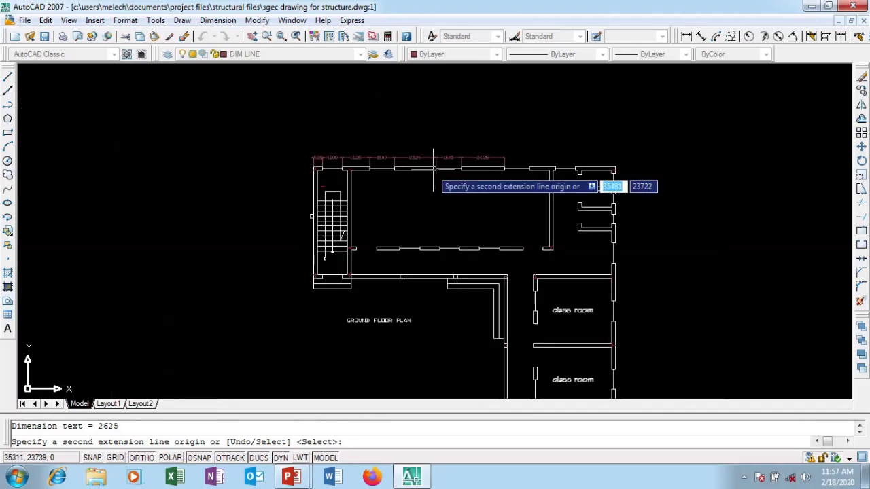
{"action": "scroll", "coordinate": [529, 165], "scroll_direction": "up", "scroll_amount": 4}
{"action": "left_click", "coordinate": [513, 173]}
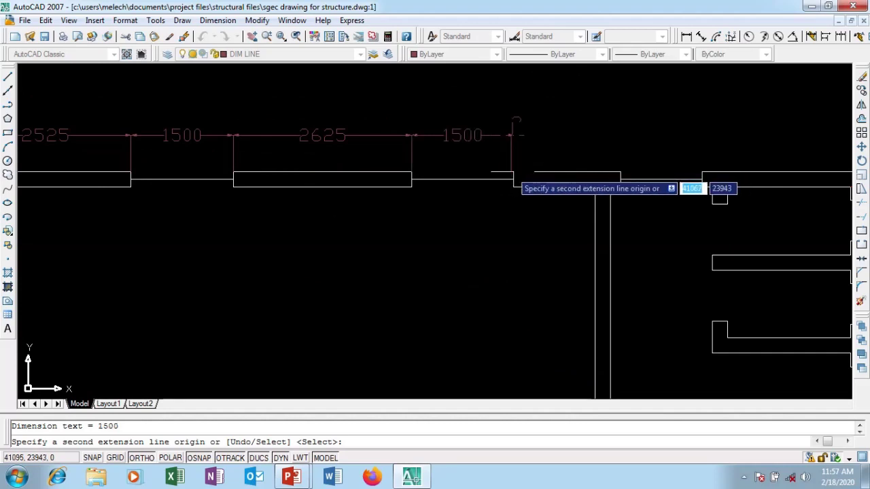
{"action": "left_click", "coordinate": [620, 172]}
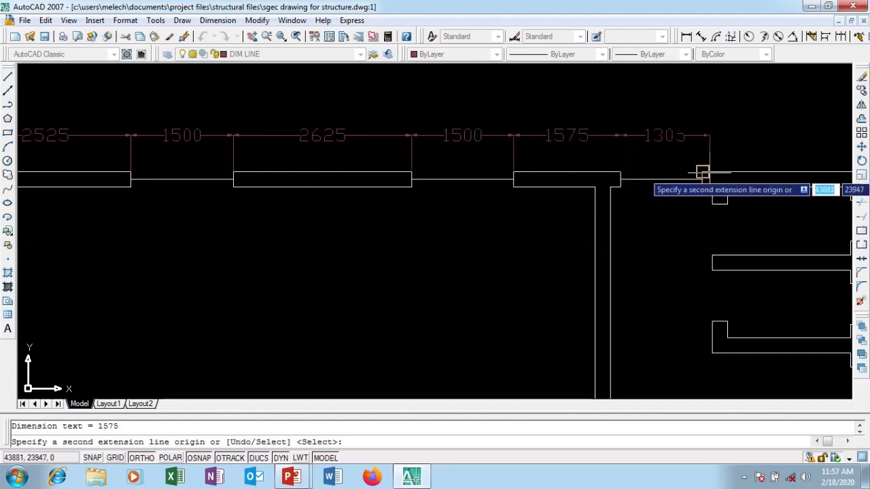
Complete the continued dimensions over the fifth opening and the final wall segment to the upper-right outer corner, then end the command.
{"action": "left_click", "coordinate": [702, 171]}
{"action": "scroll", "coordinate": [669, 178], "scroll_direction": "down", "scroll_amount": 3}
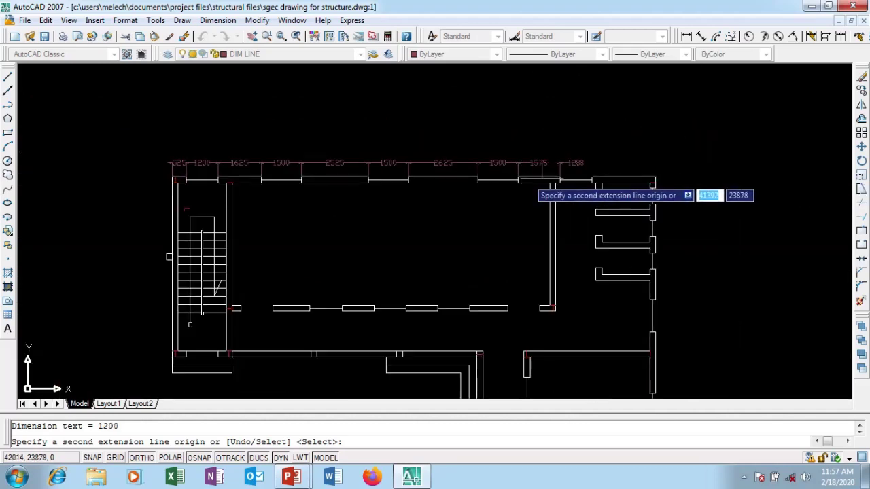
{"action": "scroll", "coordinate": [662, 178], "scroll_direction": "up", "scroll_amount": 3}
{"action": "left_click", "coordinate": [646, 176]}
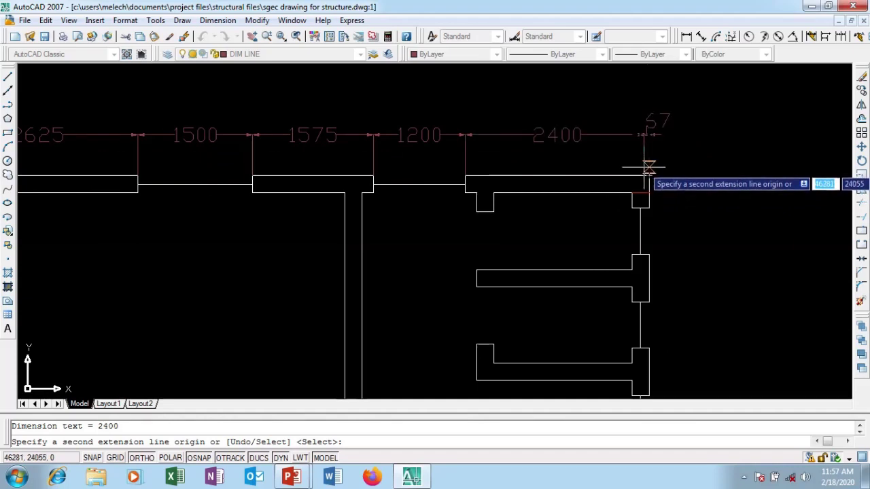
{"action": "right_click", "coordinate": [645, 172]}
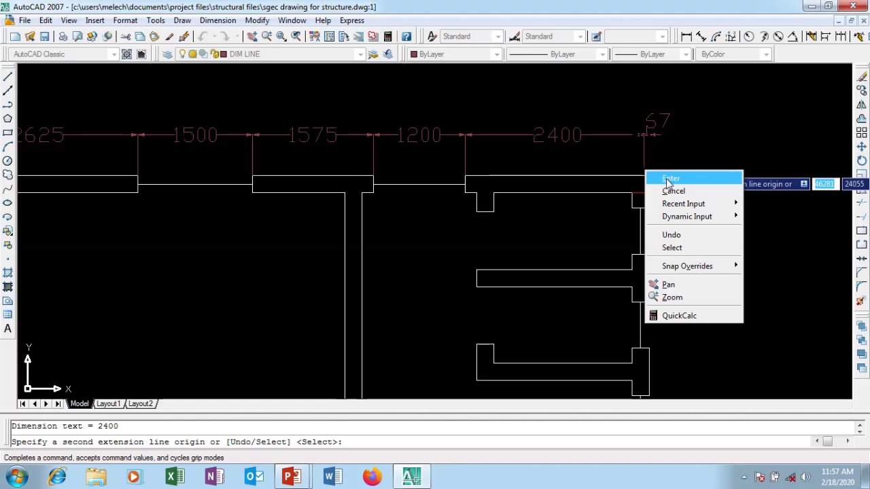
{"action": "left_click", "coordinate": [665, 179]}
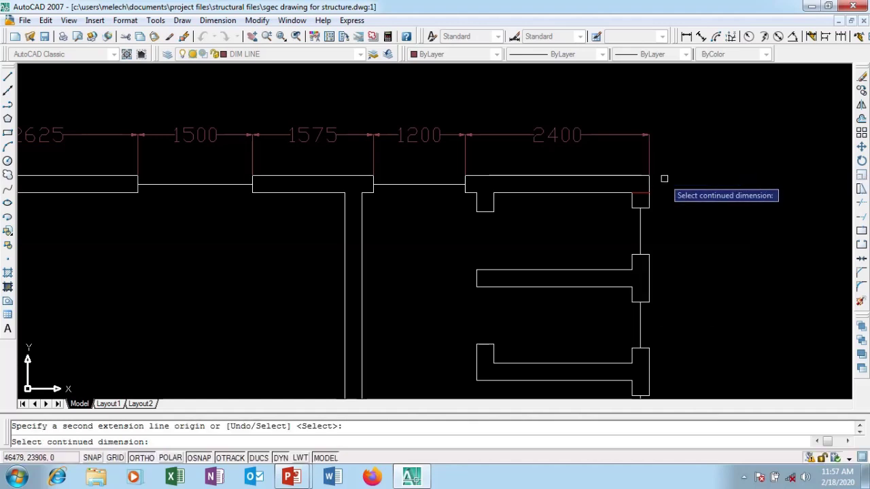
{"action": "key", "text": "Return"}
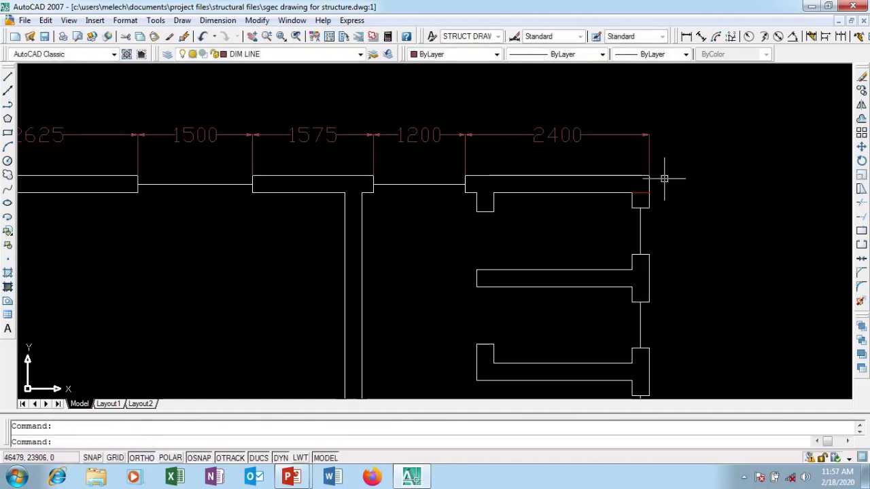
{"action": "scroll", "coordinate": [703, 146], "scroll_direction": "down", "scroll_amount": 2}
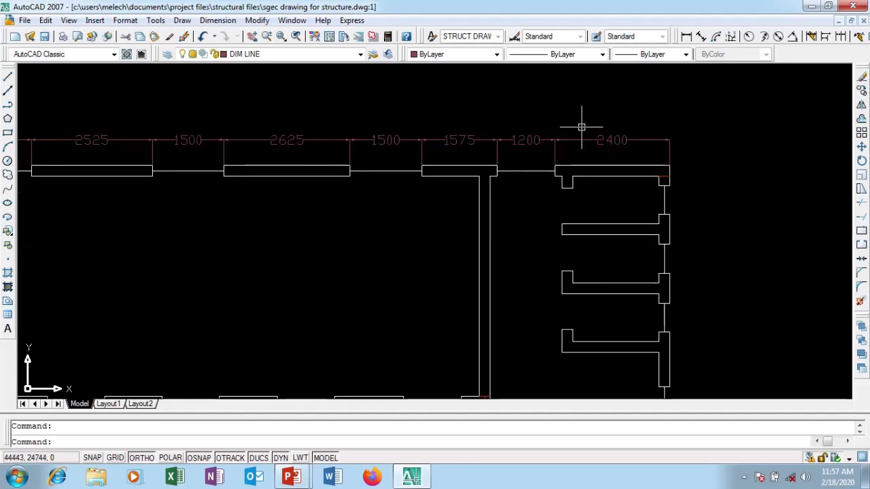
{"action": "left_click", "coordinate": [399, 140]}
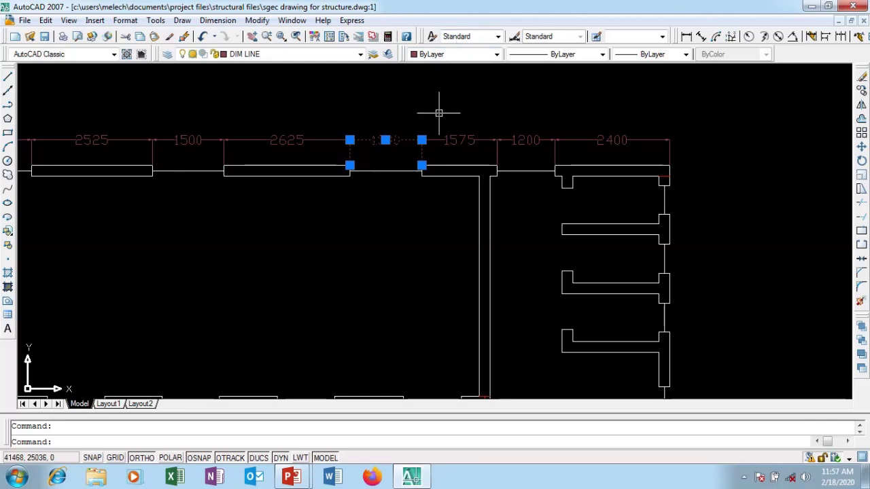
{"action": "key", "text": "Escape"}
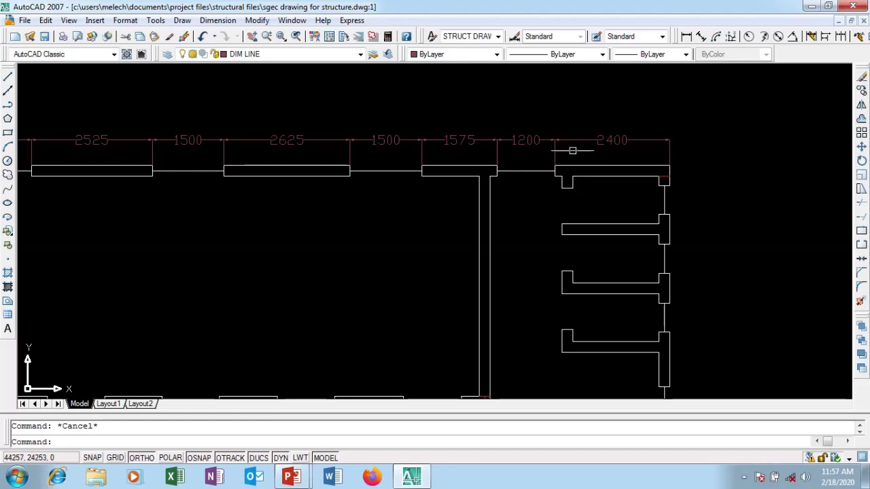
{"action": "scroll", "coordinate": [615, 145], "scroll_direction": "down", "scroll_amount": 4}
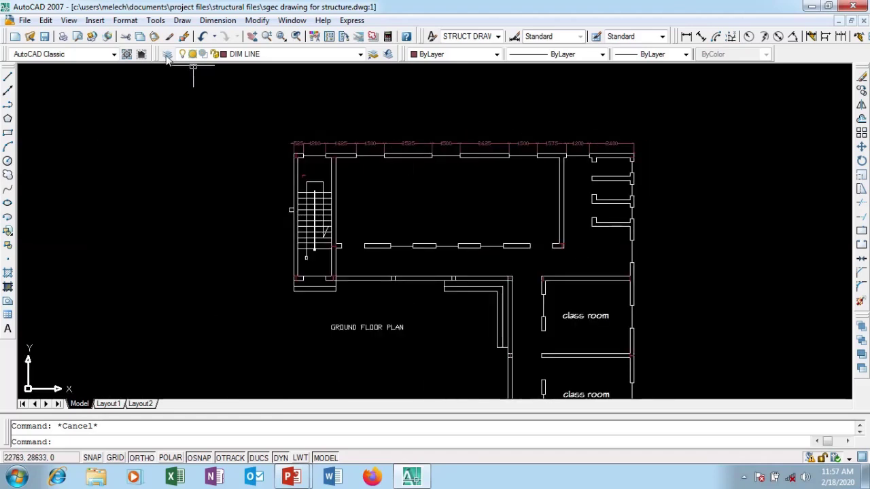
{"action": "left_click", "coordinate": [125, 22]}
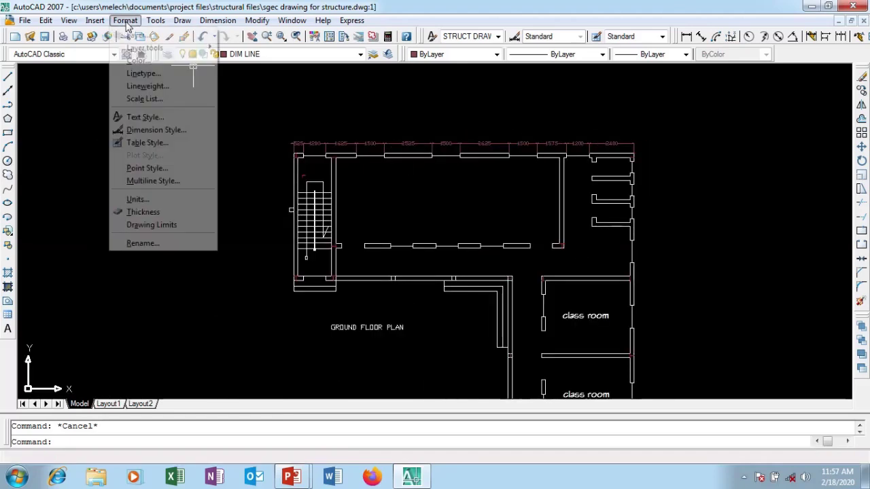
{"action": "left_click", "coordinate": [154, 130]}
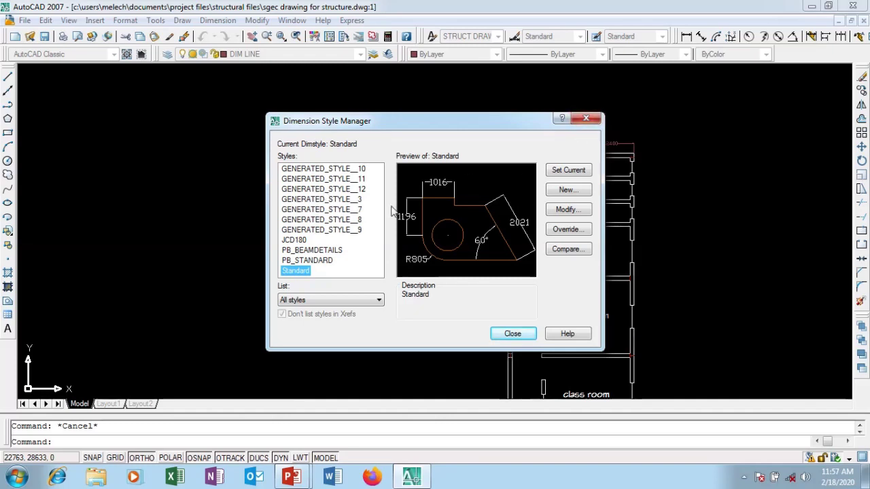
{"action": "left_click", "coordinate": [511, 333]}
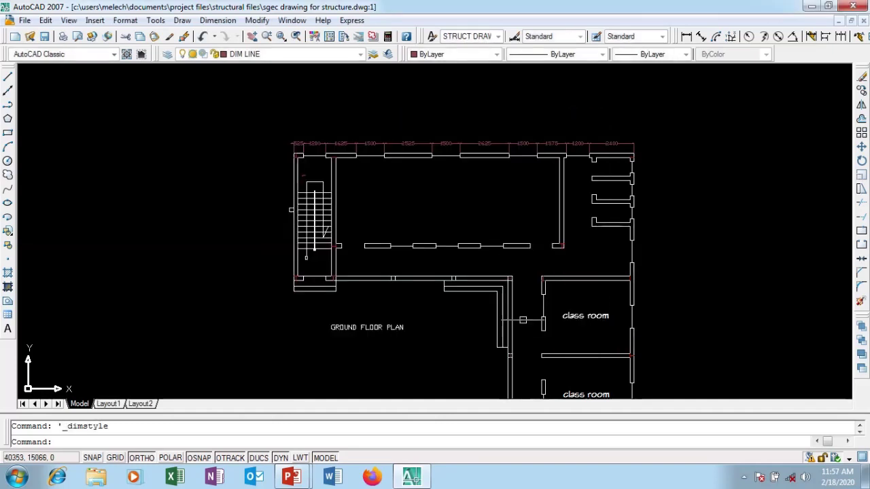
Reopen the Dimension Style Manager and preview the PB_STANDARD and JCD180 dimension styles.
{"action": "left_click", "coordinate": [515, 38]}
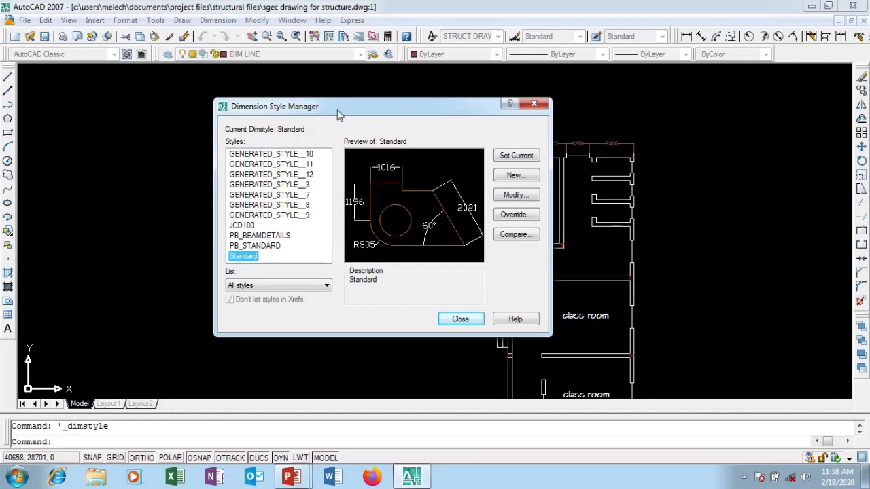
{"action": "left_click_drag", "start_coordinate": [338, 111], "coordinate": [315, 106]}
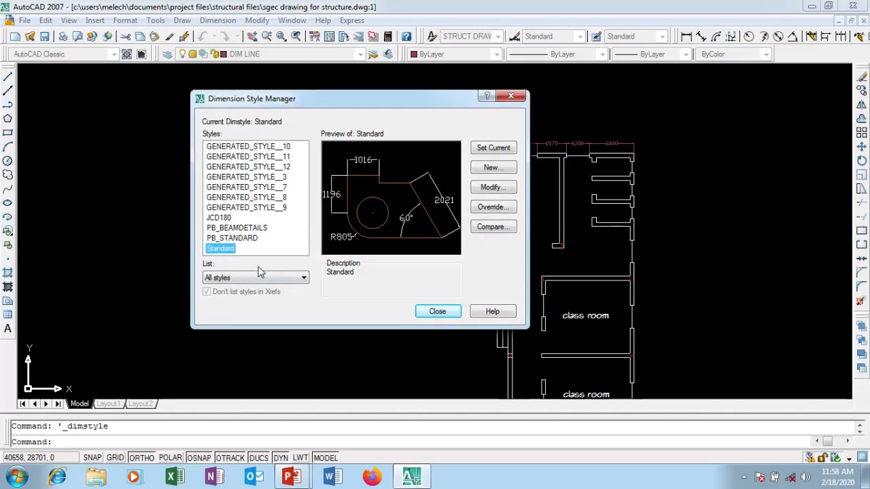
{"action": "left_click", "coordinate": [239, 239]}
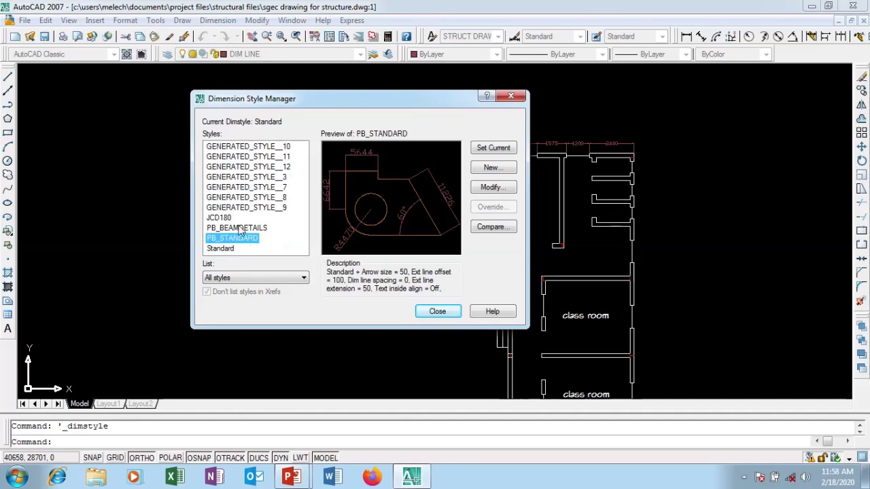
{"action": "left_click", "coordinate": [222, 219]}
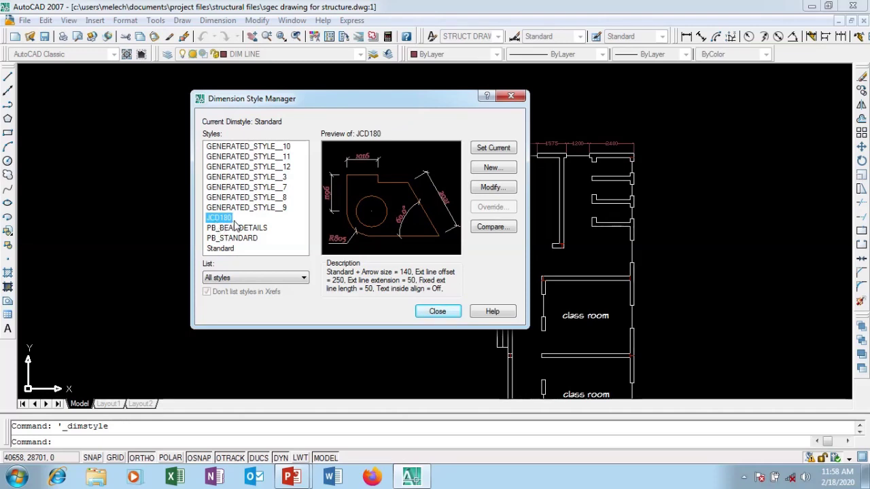
Modify the JCD180 dimension style to a text height of 230 and review its primary units.
{"action": "left_click", "coordinate": [491, 188]}
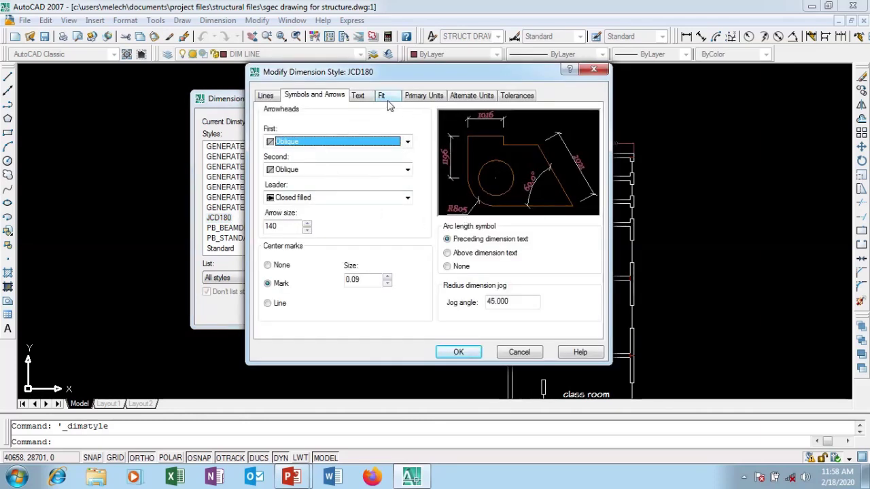
{"action": "left_click", "coordinate": [359, 97]}
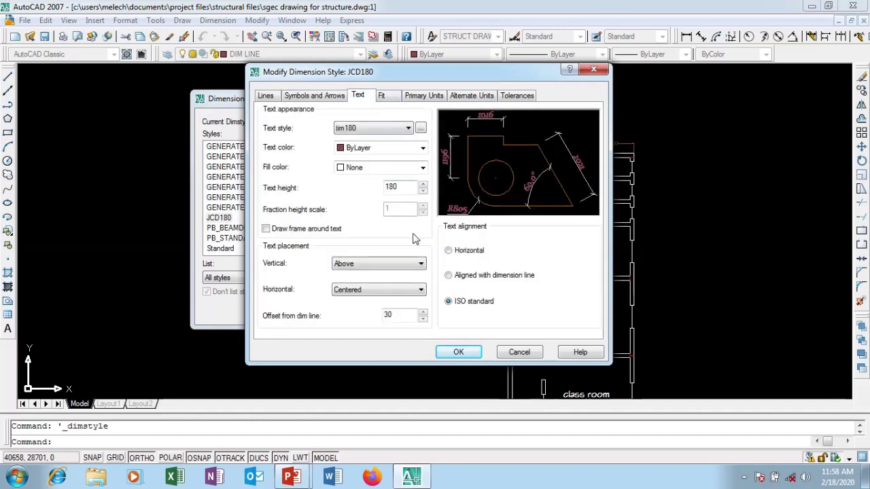
{"action": "double_click", "coordinate": [396, 183]}
{"action": "type", "text": "230"}
{"action": "left_click", "coordinate": [426, 97]}
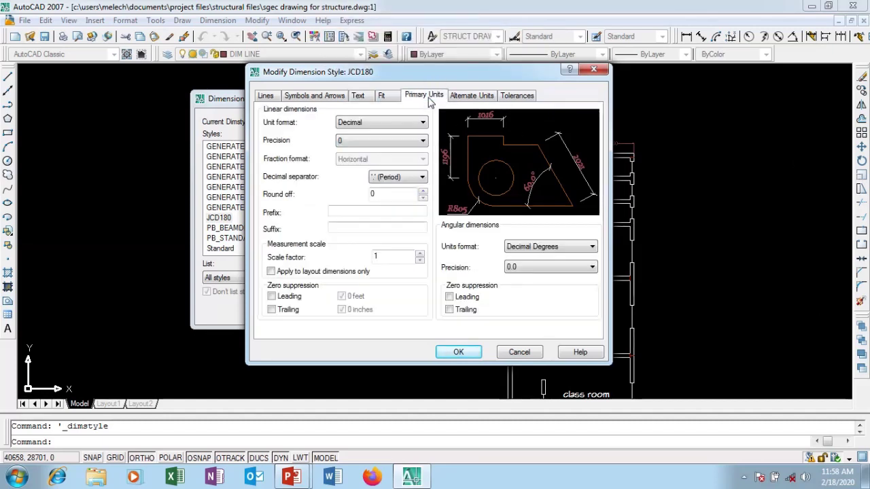
Set the tim180 text style's height to 230 and apply it, then make JCD180 the current dimension style.
{"action": "left_click", "coordinate": [365, 99]}
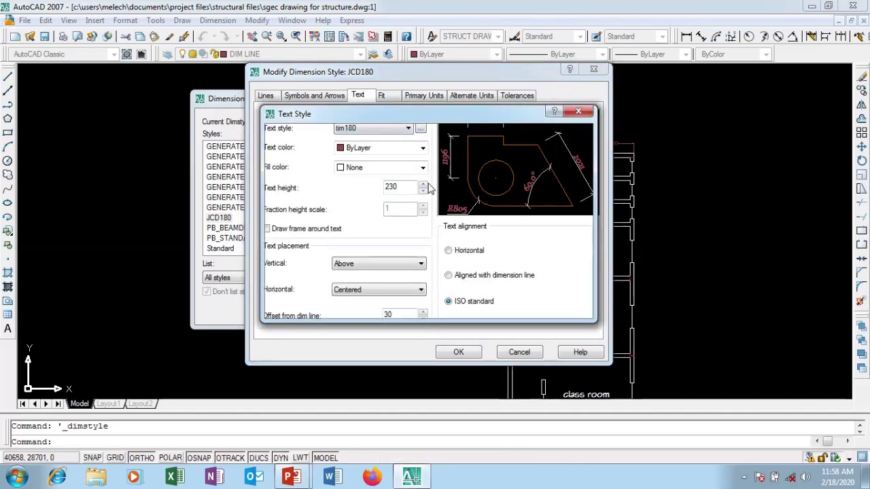
{"action": "left_click_drag", "start_coordinate": [501, 205], "coordinate": [474, 207]}
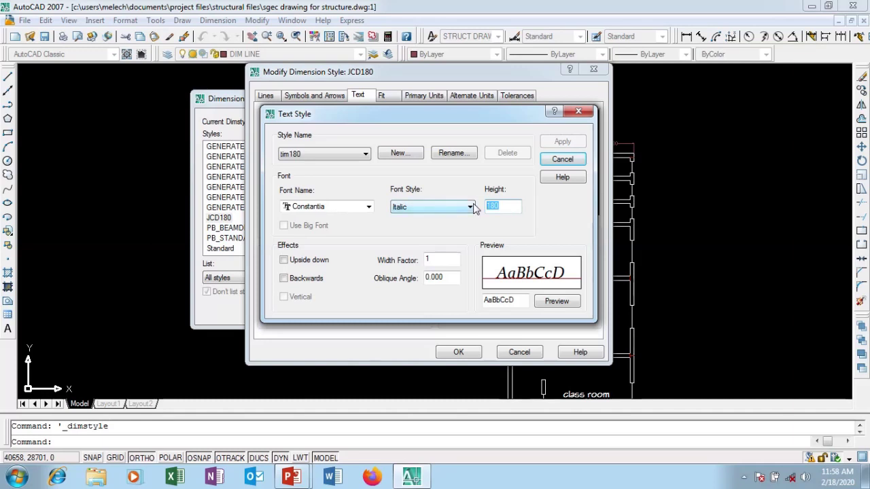
{"action": "type", "text": "230"}
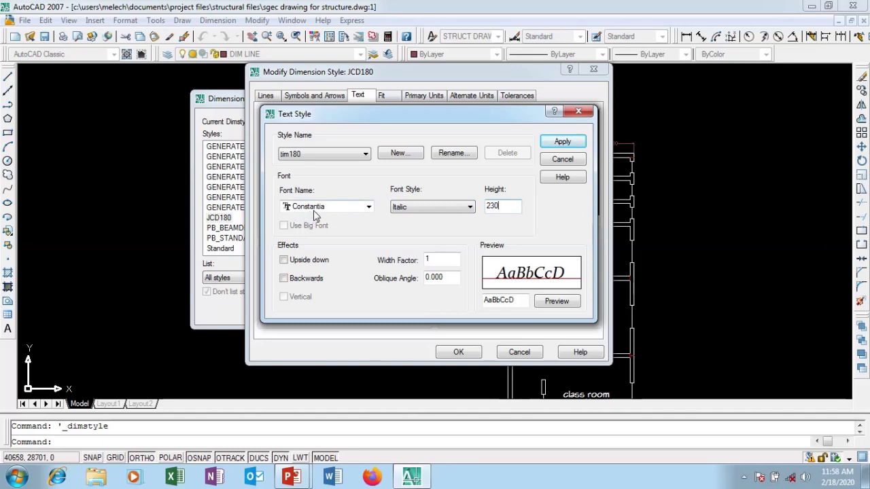
{"action": "left_click", "coordinate": [563, 144]}
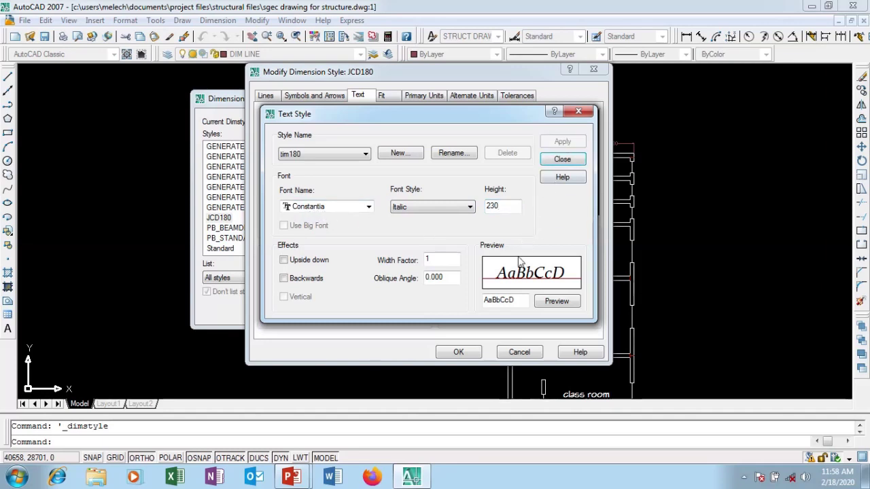
{"action": "left_click", "coordinate": [562, 161]}
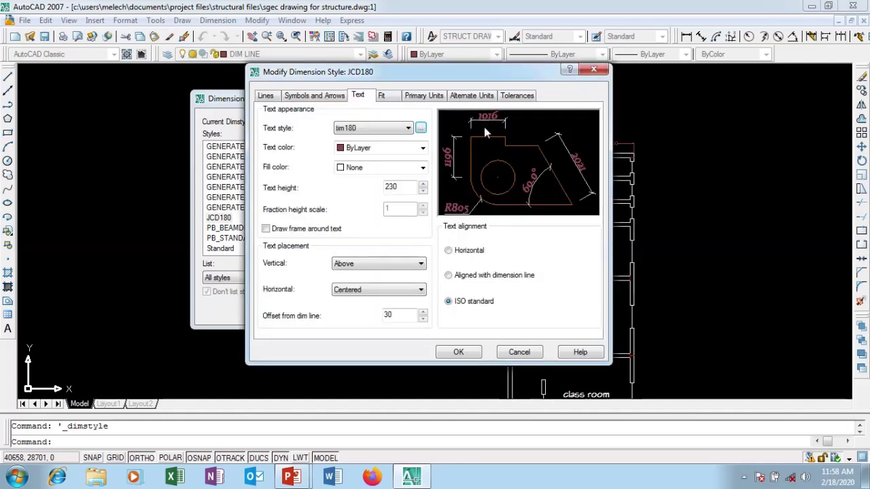
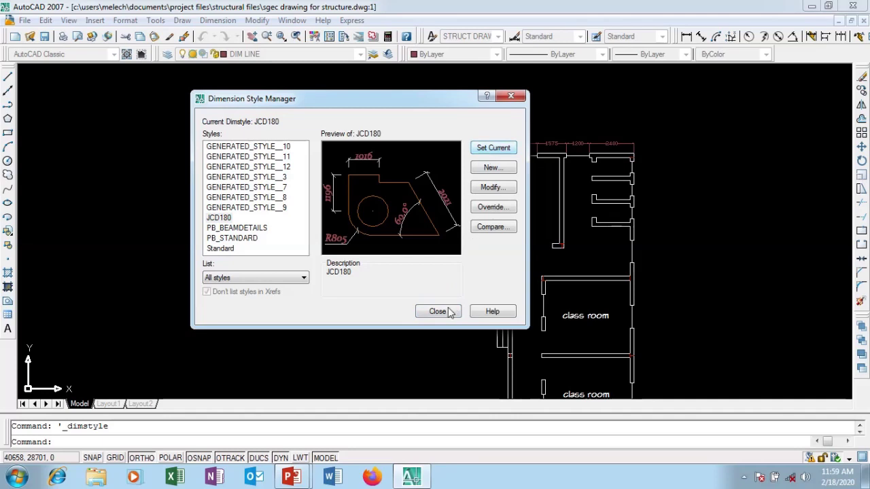
{"action": "left_click", "coordinate": [438, 312]}
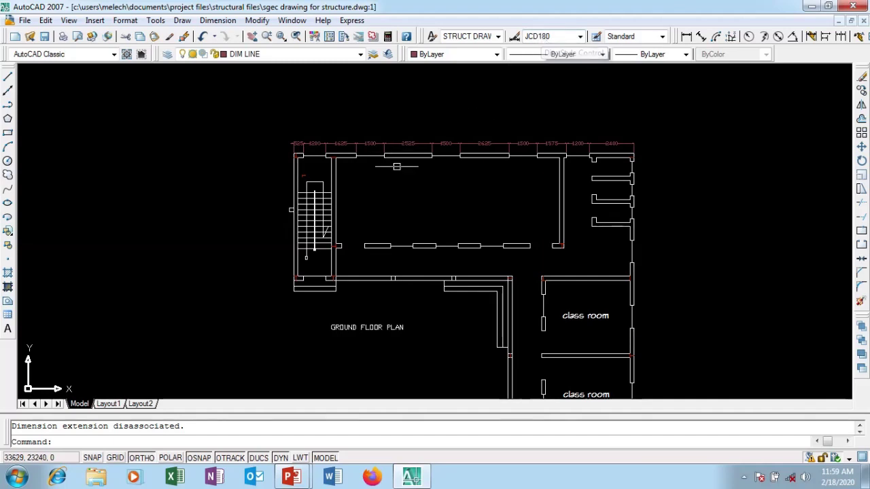
Add a vertical linear dimension outside the right exterior wall, from the plan's upper-right outer corner to the start of the first opening.
{"action": "left_click", "coordinate": [686, 36]}
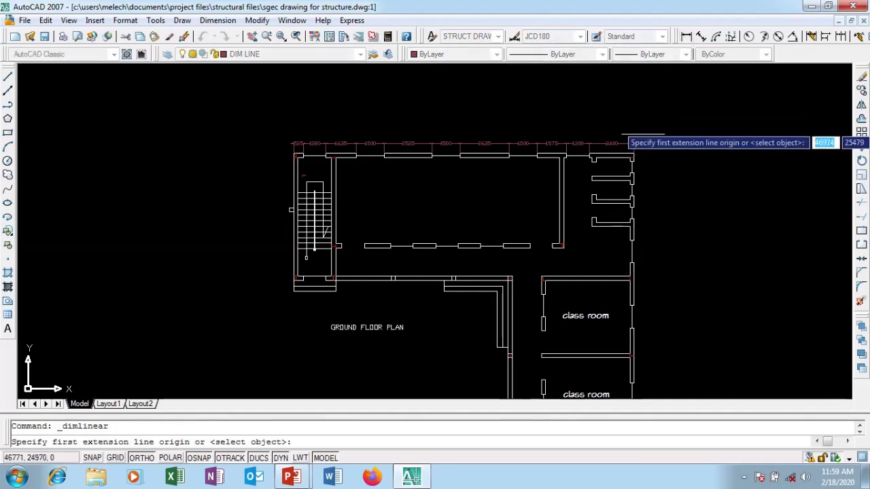
{"action": "scroll", "coordinate": [648, 166], "scroll_direction": "up", "scroll_amount": 3}
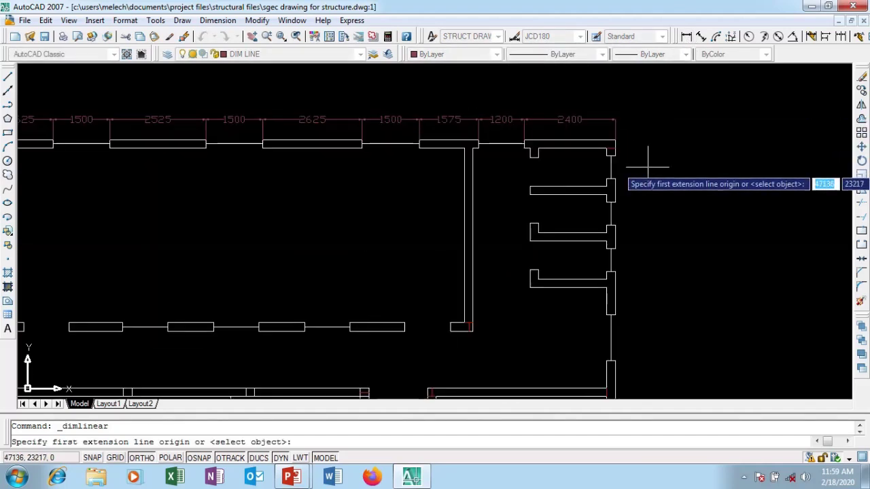
{"action": "left_click", "coordinate": [615, 142]}
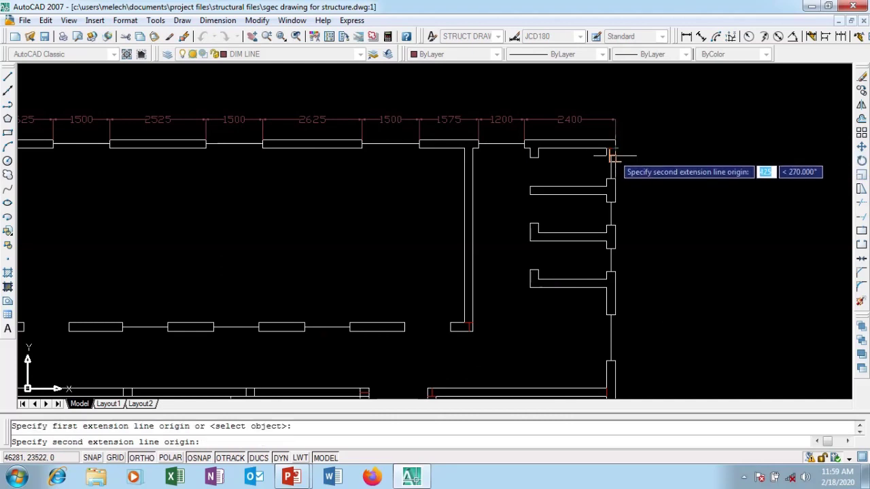
{"action": "left_click", "coordinate": [611, 155]}
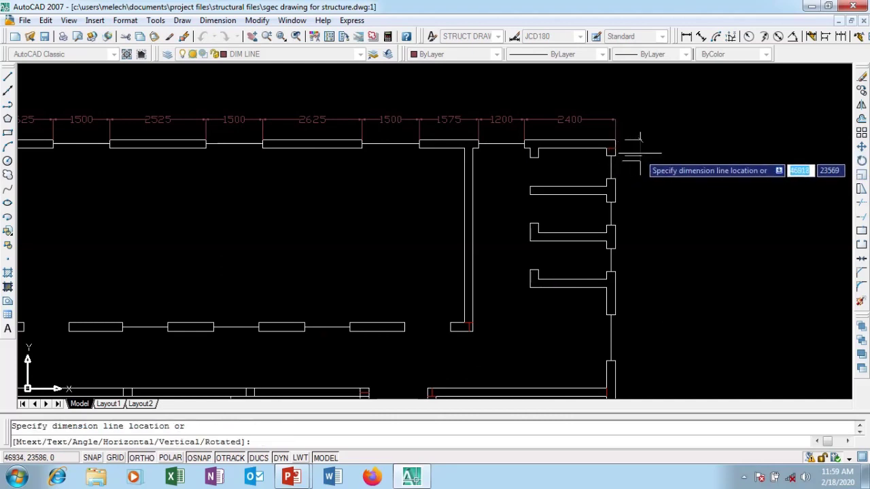
{"action": "left_click", "coordinate": [640, 146]}
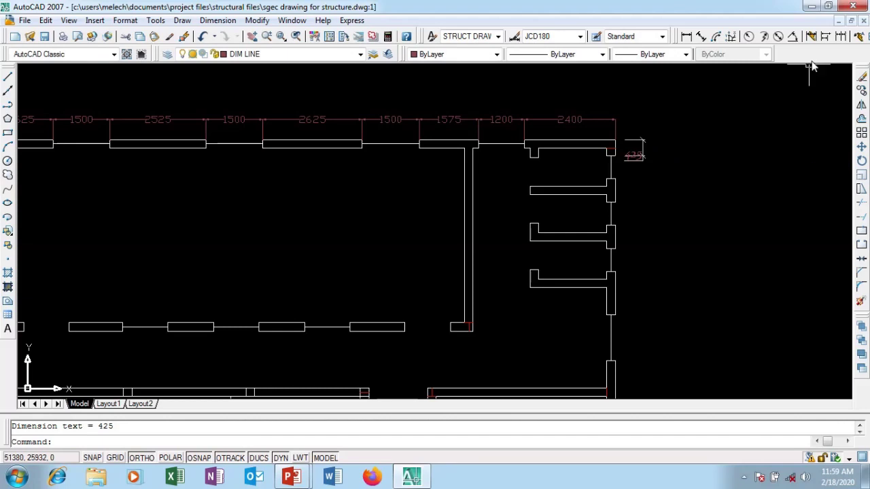
Continue that dimension down the right exterior wall over the first opening, then over the next wall segment and second opening together.
{"action": "left_click", "coordinate": [840, 36]}
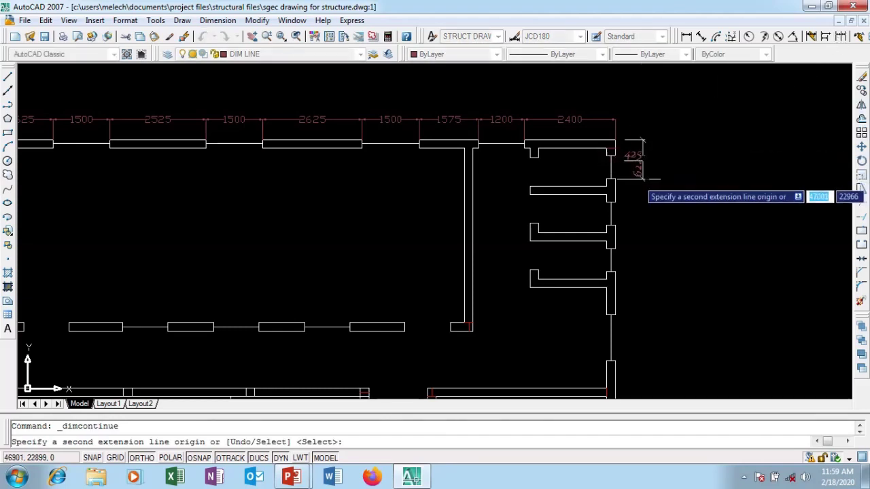
{"action": "scroll", "coordinate": [614, 173], "scroll_direction": "up", "scroll_amount": 3}
{"action": "left_click", "coordinate": [595, 176]}
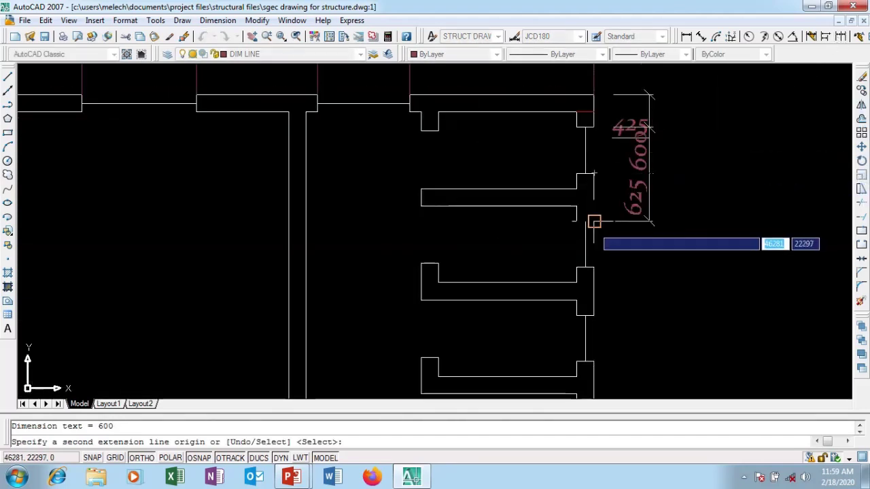
{"action": "left_click", "coordinate": [593, 266]}
Extend the dimension chain over the wall segment below the second opening, then over the third opening and following wall segment together.
{"action": "scroll", "coordinate": [584, 197], "scroll_direction": "down", "scroll_amount": 5}
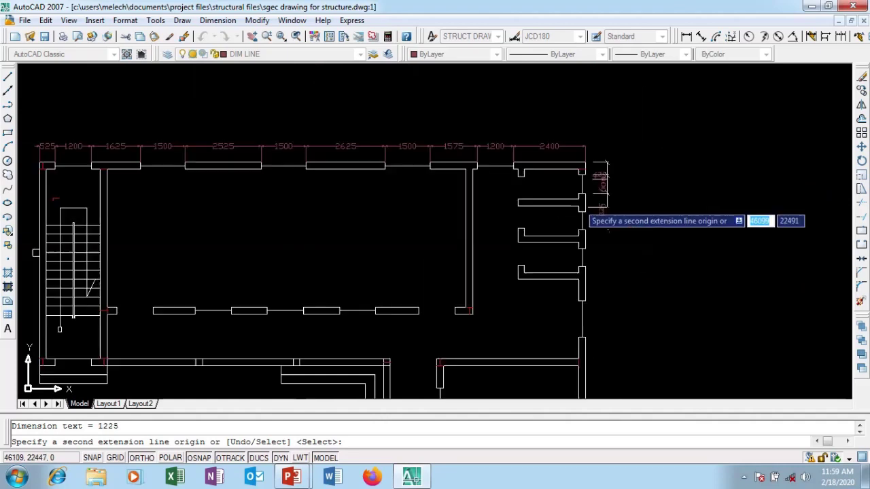
{"action": "scroll", "coordinate": [576, 240], "scroll_direction": "up", "scroll_amount": 3}
{"action": "scroll", "coordinate": [577, 239], "scroll_direction": "up", "scroll_amount": 3}
{"action": "left_click", "coordinate": [569, 202]}
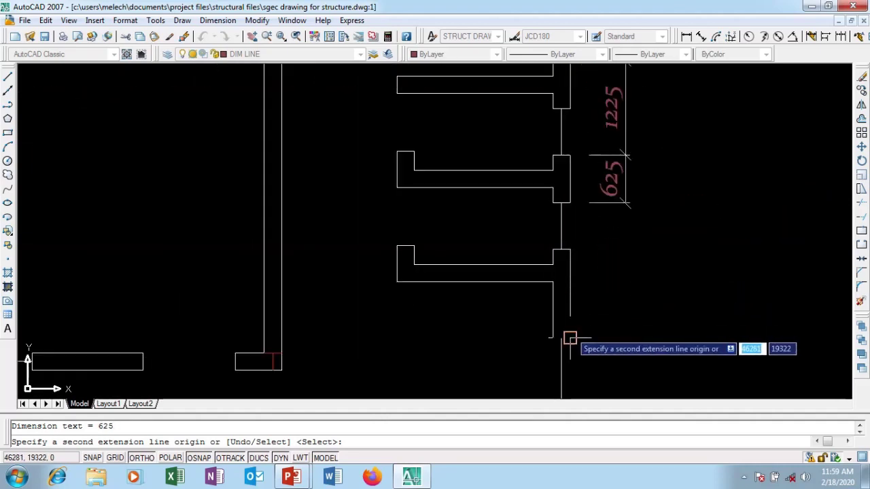
{"action": "left_click", "coordinate": [568, 305]}
Continue the chain over the fourth opening and adjoining wall segment in one dimension, then over the upper classroom's window opening.
{"action": "scroll", "coordinate": [554, 136], "scroll_direction": "down", "scroll_amount": 3}
{"action": "scroll", "coordinate": [555, 247], "scroll_direction": "up", "scroll_amount": 4}
{"action": "left_click", "coordinate": [556, 246]}
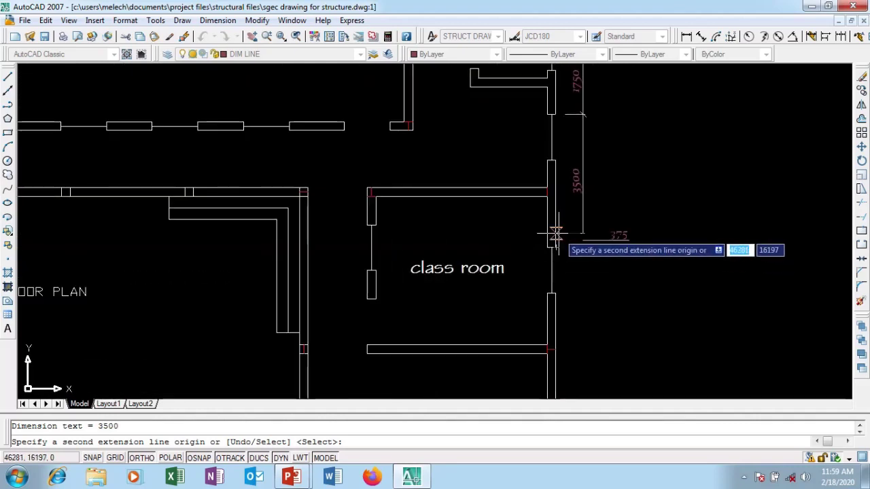
{"action": "scroll", "coordinate": [552, 246], "scroll_direction": "down", "scroll_amount": 2}
{"action": "scroll", "coordinate": [549, 245], "scroll_direction": "up", "scroll_amount": 3}
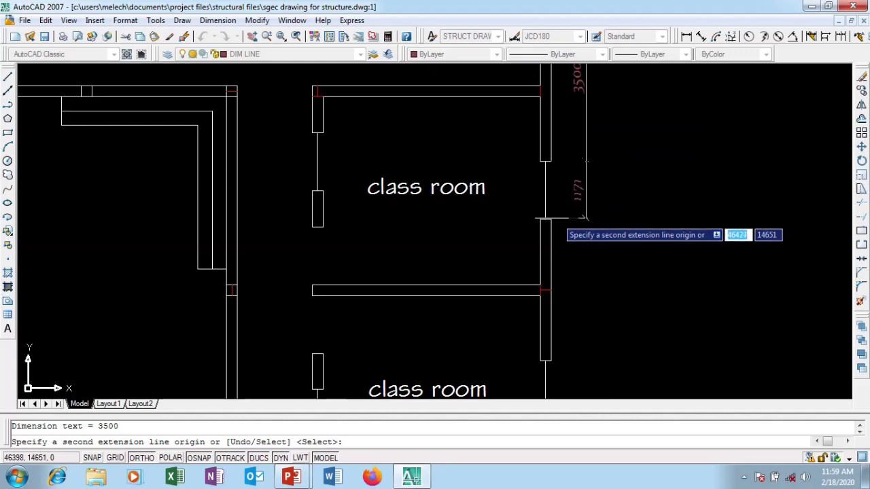
{"action": "left_click", "coordinate": [549, 220]}
Continue the chain over the wall segment between the two classroom windows and over the lower classroom's window opening.
{"action": "scroll", "coordinate": [549, 166], "scroll_direction": "down", "scroll_amount": 3}
{"action": "scroll", "coordinate": [551, 245], "scroll_direction": "up", "scroll_amount": 3}
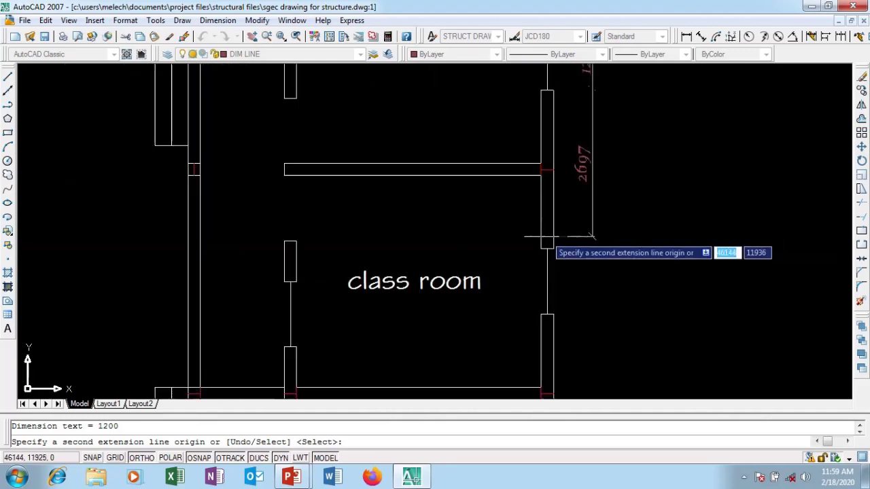
{"action": "left_click", "coordinate": [553, 248]}
{"action": "scroll", "coordinate": [537, 142], "scroll_direction": "down", "scroll_amount": 2}
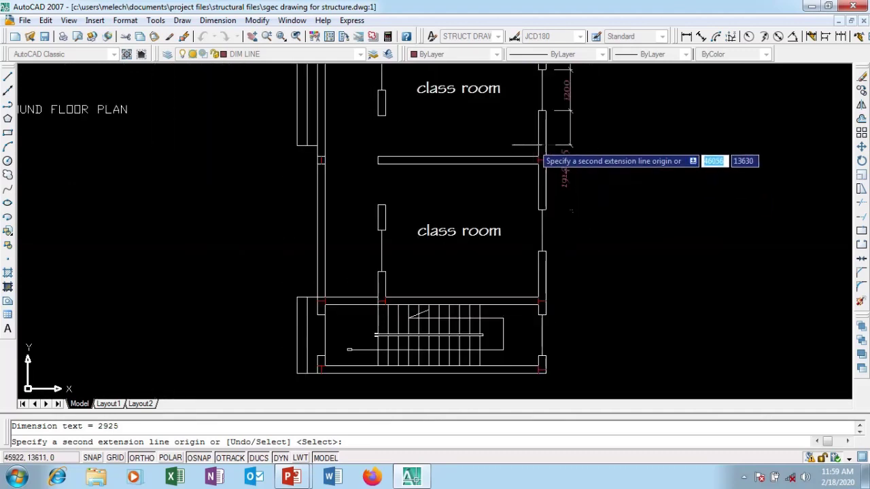
{"action": "scroll", "coordinate": [545, 314], "scroll_direction": "up", "scroll_amount": 2}
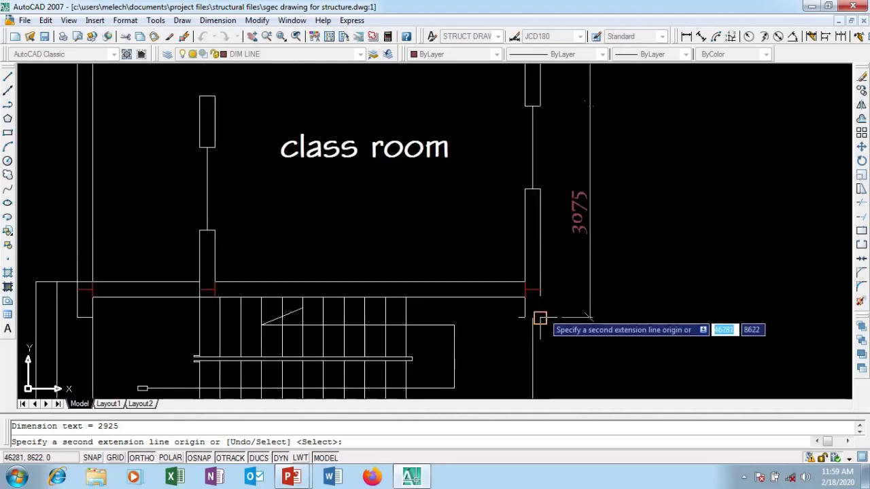
{"action": "left_click", "coordinate": [540, 189]}
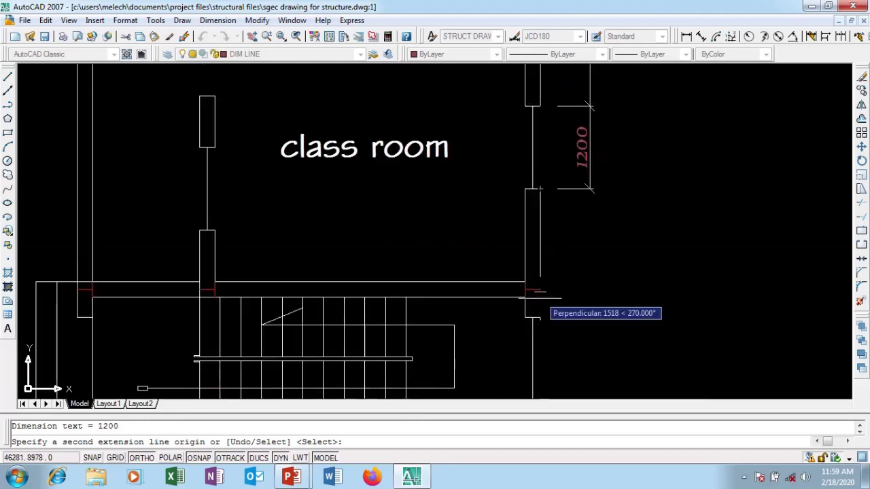
Complete the chain over the wall segment above the lower staircase, its opening and the final segment to the lower-right corner, then end the command.
{"action": "left_click", "coordinate": [539, 311]}
{"action": "scroll", "coordinate": [537, 319], "scroll_direction": "down", "scroll_amount": 4}
{"action": "scroll", "coordinate": [527, 204], "scroll_direction": "up", "scroll_amount": 5}
{"action": "left_click", "coordinate": [506, 220]}
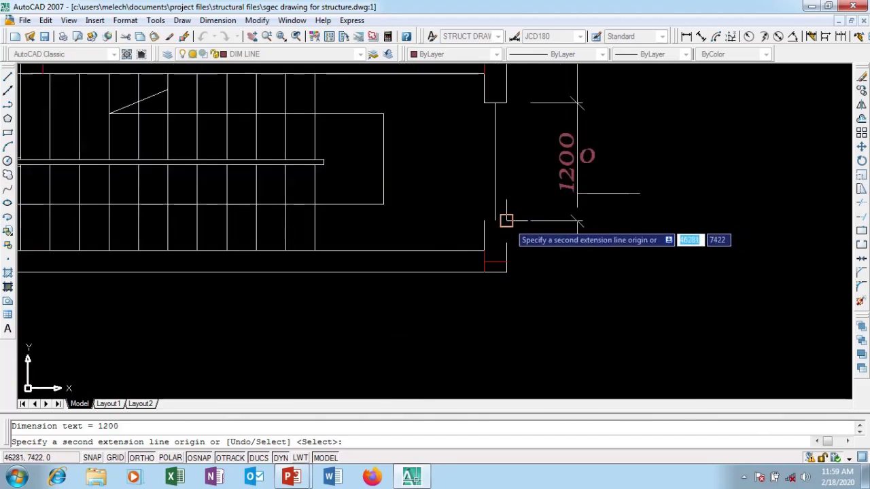
{"action": "left_click", "coordinate": [506, 273]}
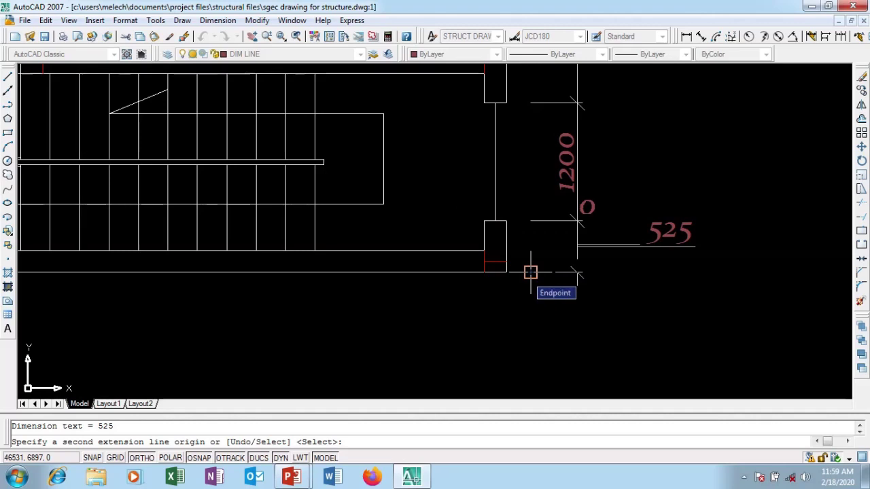
{"action": "key", "text": "Return"}
{"action": "key", "text": "Return"}
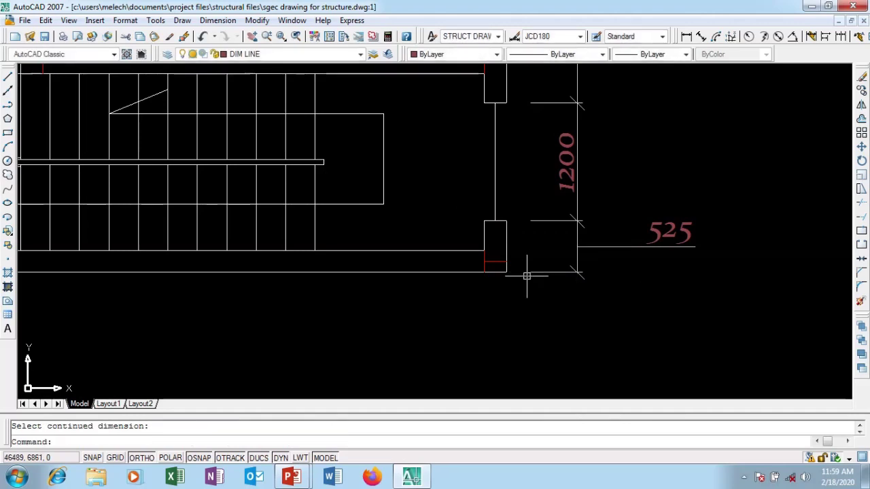
Compare the text and dimension styles of a dimension above the upper exterior wall with one beside the right exterior wall.
{"action": "scroll", "coordinate": [536, 275], "scroll_direction": "down", "scroll_amount": 6}
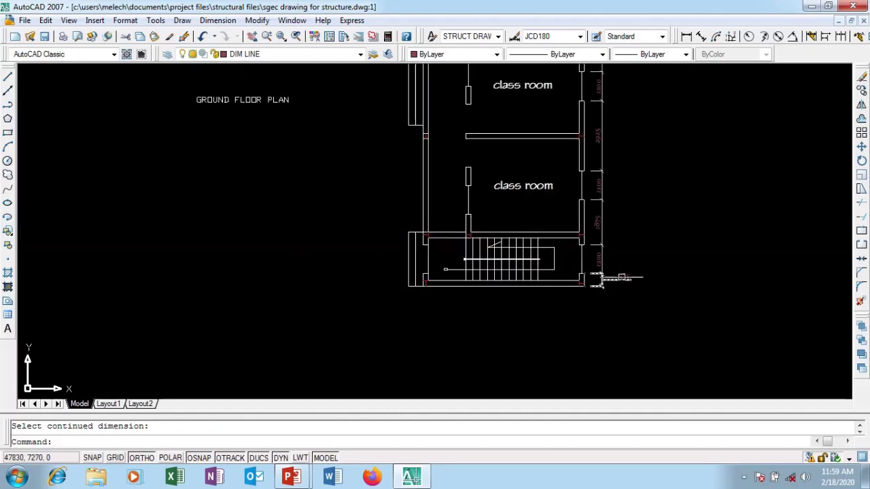
{"action": "scroll", "coordinate": [617, 161], "scroll_direction": "up", "scroll_amount": 4}
{"action": "scroll", "coordinate": [614, 132], "scroll_direction": "down", "scroll_amount": 3}
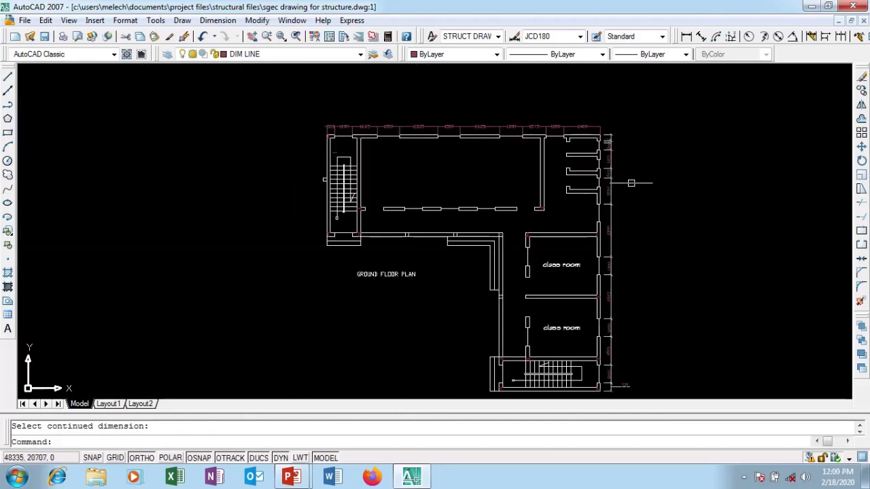
{"action": "scroll", "coordinate": [606, 140], "scroll_direction": "up", "scroll_amount": 3}
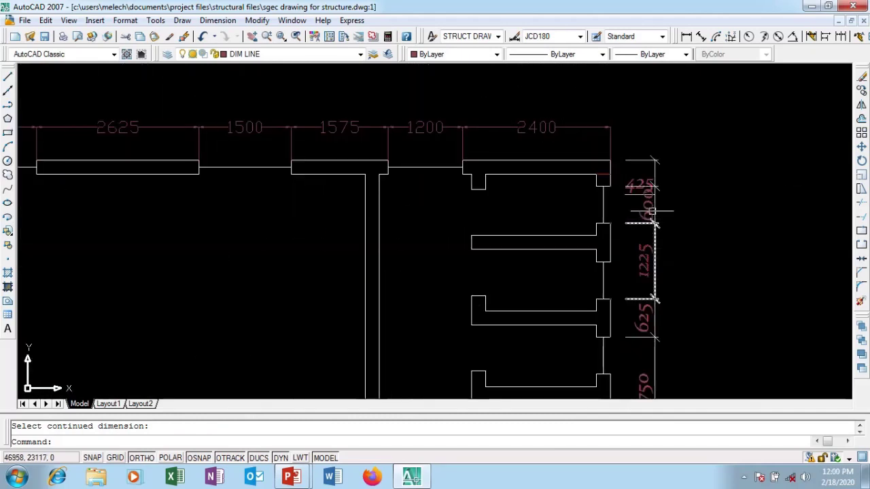
{"action": "left_click", "coordinate": [564, 127]}
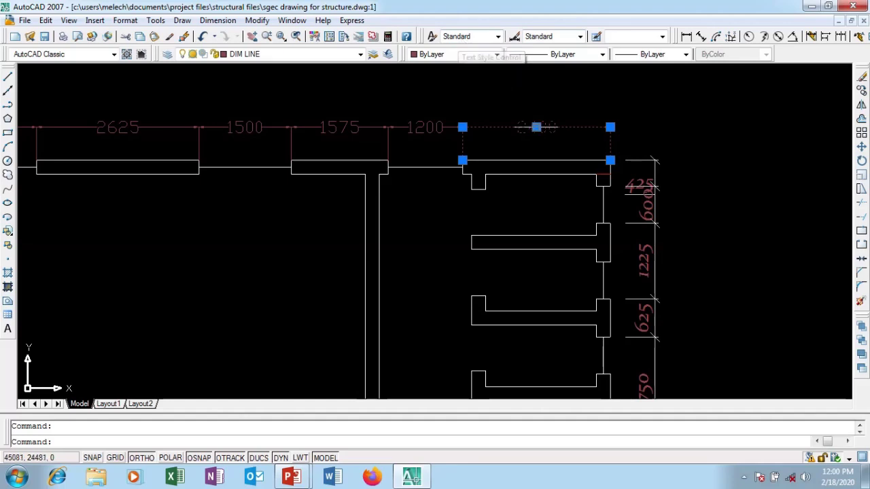
{"action": "key", "text": "Escape"}
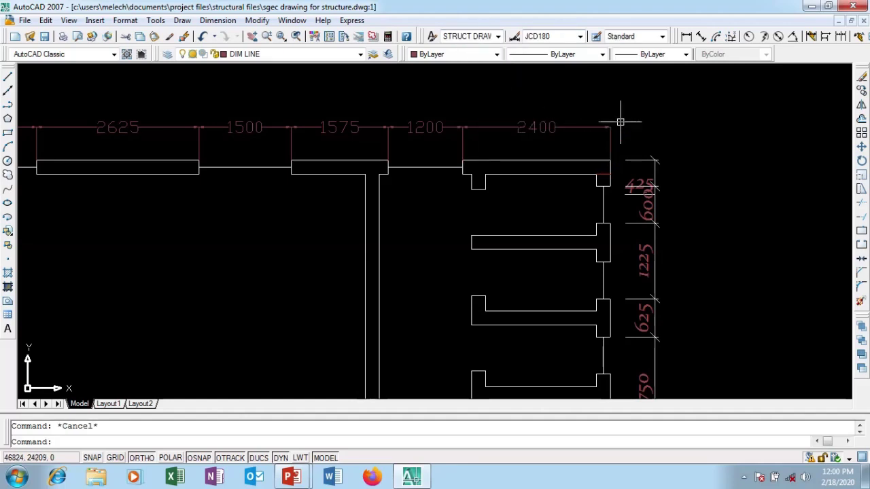
{"action": "left_click", "coordinate": [655, 211]}
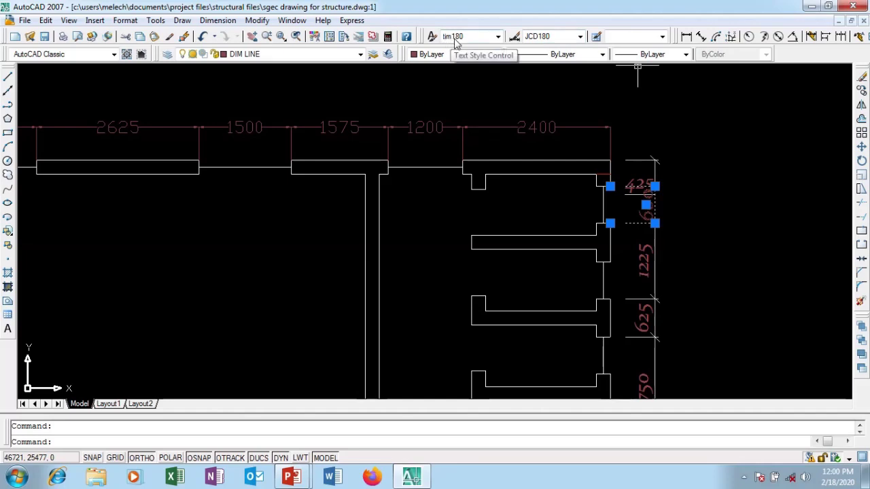
{"action": "key", "text": "Escape"}
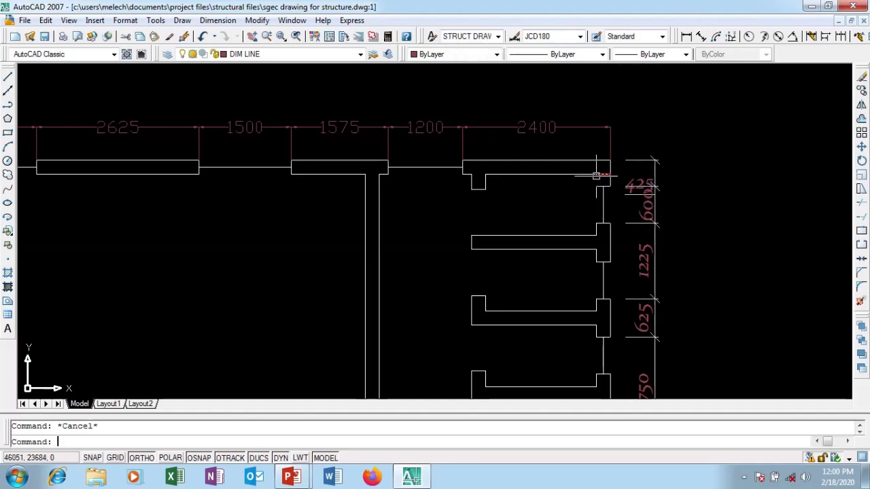
{"action": "scroll", "coordinate": [598, 126], "scroll_direction": "down", "scroll_amount": 4}
{"action": "scroll", "coordinate": [464, 136], "scroll_direction": "down", "scroll_amount": 2}
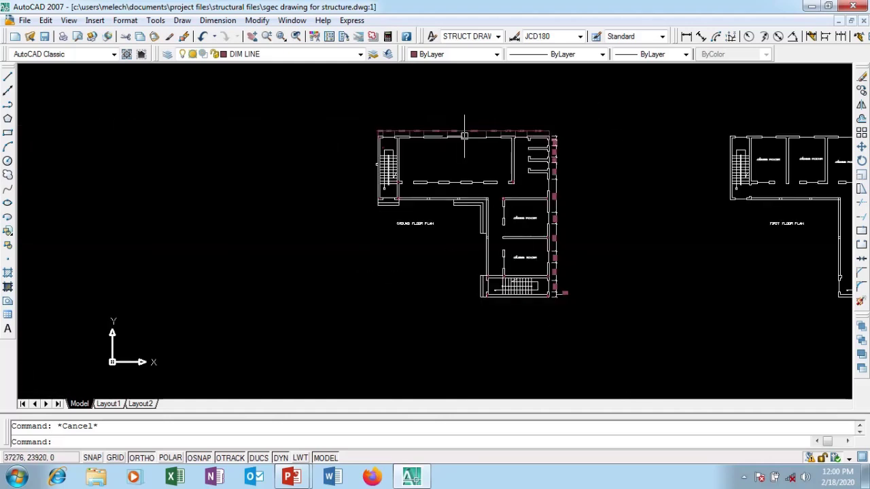
{"action": "scroll", "coordinate": [563, 199], "scroll_direction": "up", "scroll_amount": 5}
{"action": "scroll", "coordinate": [549, 234], "scroll_direction": "down", "scroll_amount": 1}
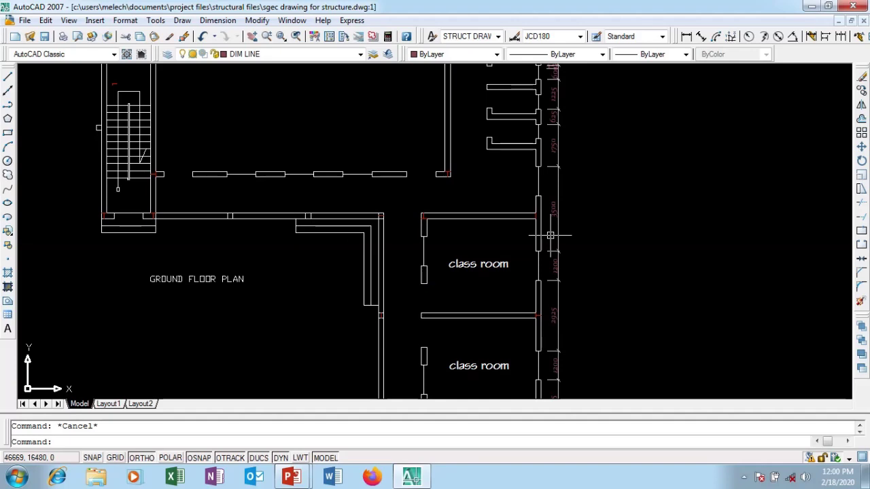
{"action": "scroll", "coordinate": [499, 201], "scroll_direction": "down", "scroll_amount": 3}
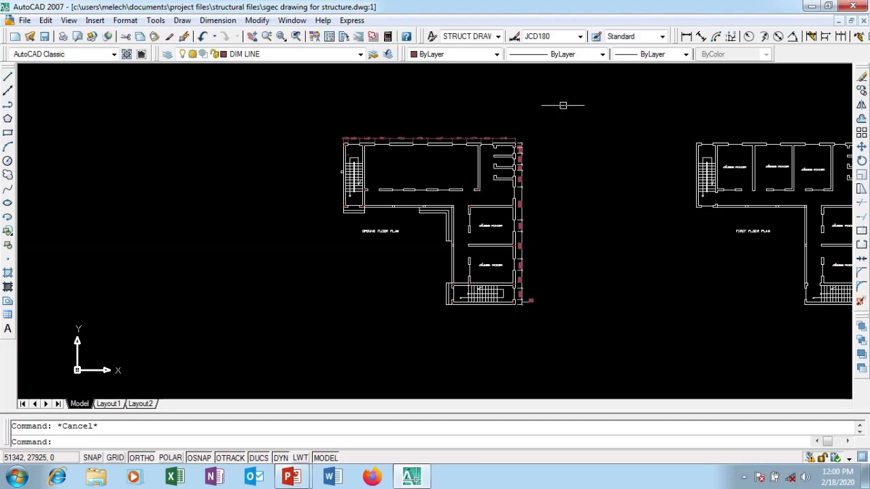
Make GENERATED_STYLE__11 the current dimension style.
{"action": "left_click", "coordinate": [514, 37]}
{"action": "left_click_drag", "start_coordinate": [489, 126], "coordinate": [493, 107]}
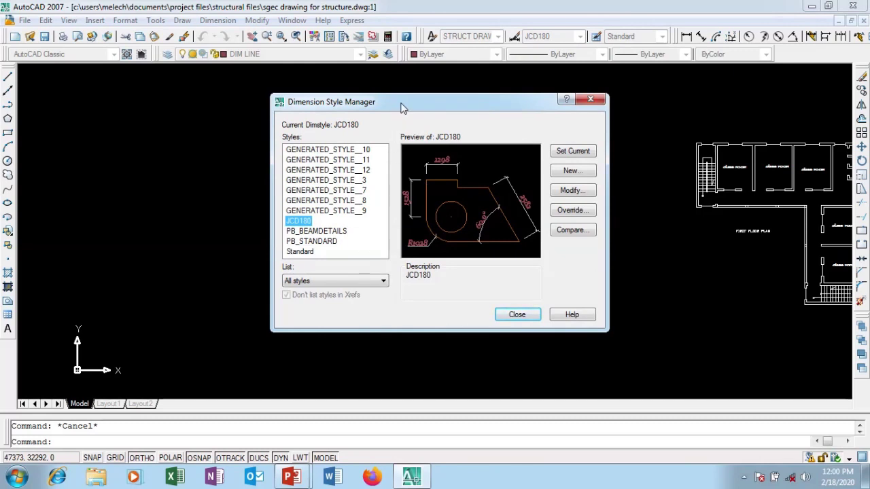
{"action": "left_click_drag", "start_coordinate": [401, 107], "coordinate": [388, 119]}
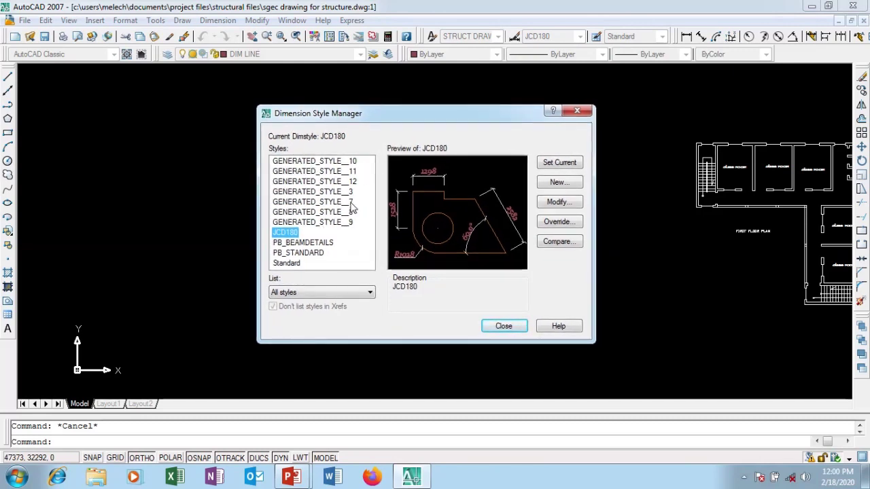
{"action": "left_click_drag", "start_coordinate": [373, 114], "coordinate": [388, 108]}
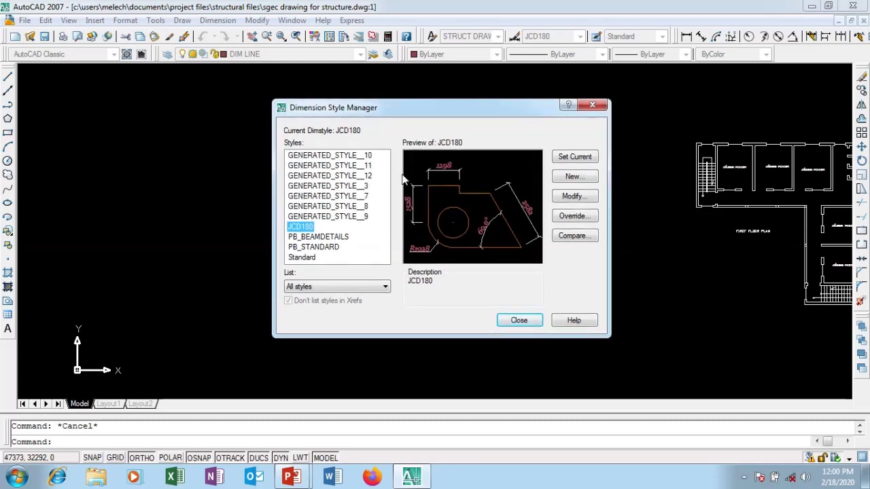
{"action": "left_click_drag", "start_coordinate": [397, 117], "coordinate": [376, 114]}
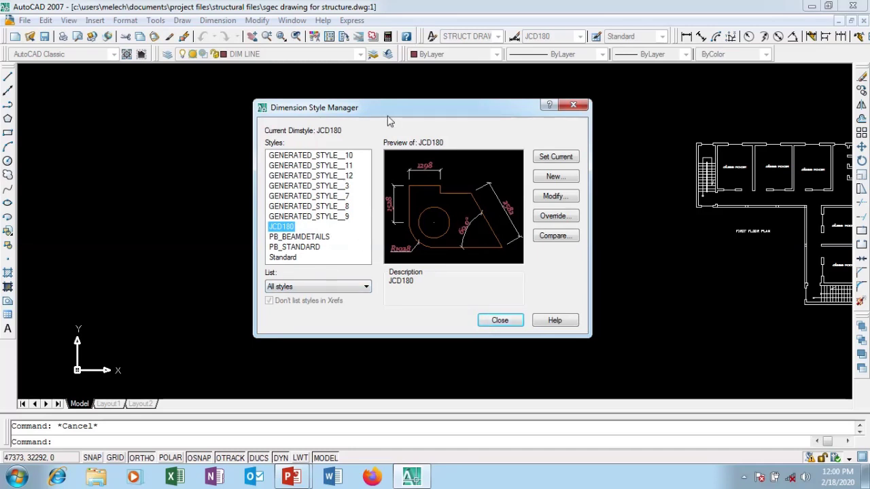
{"action": "left_click_drag", "start_coordinate": [389, 120], "coordinate": [406, 118]}
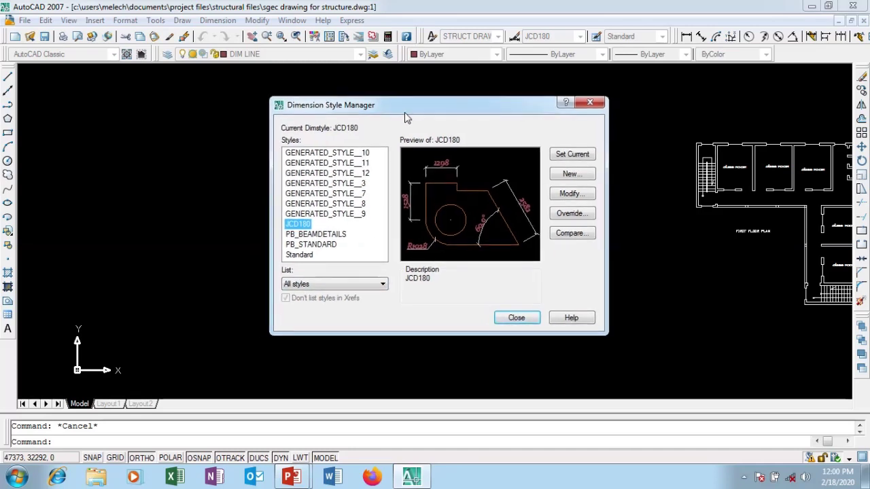
{"action": "left_click", "coordinate": [312, 164]}
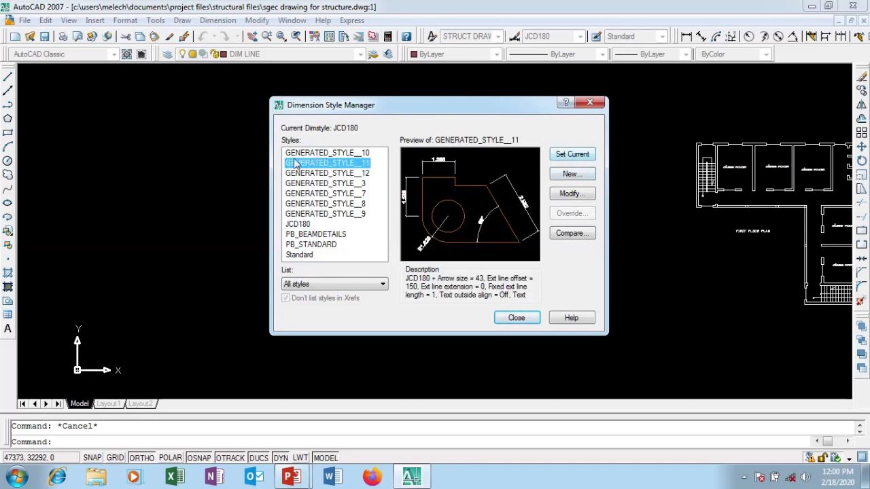
{"action": "left_click", "coordinate": [572, 156]}
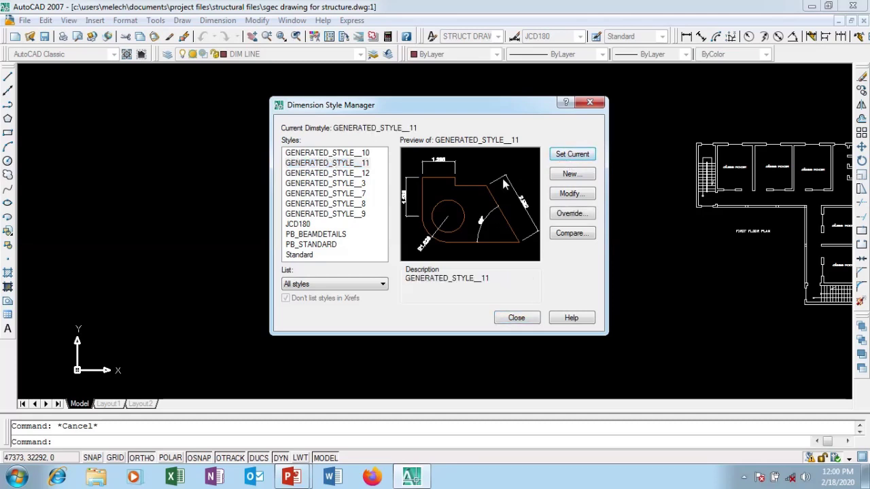
{"action": "left_click", "coordinate": [517, 318]}
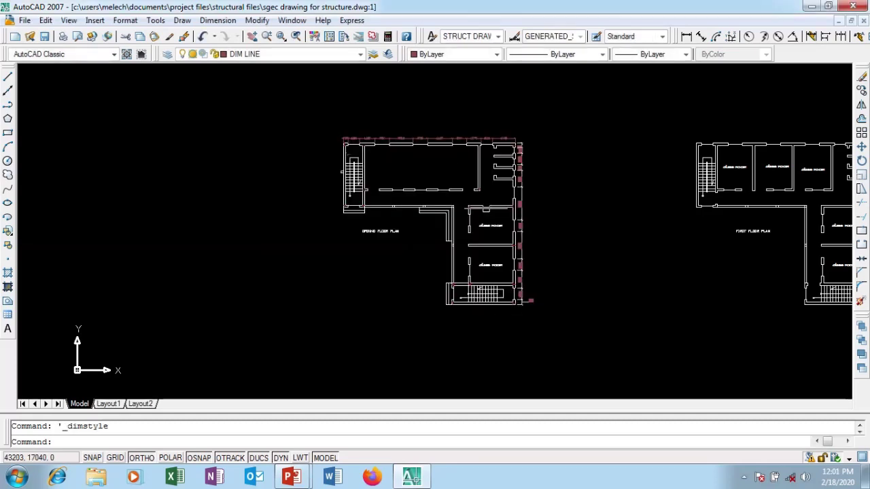
Add a linear dimension across the full width of the entrance step below the left staircase, placing it just beneath the step.
{"action": "left_click", "coordinate": [686, 37]}
{"action": "scroll", "coordinate": [374, 214], "scroll_direction": "up", "scroll_amount": 5}
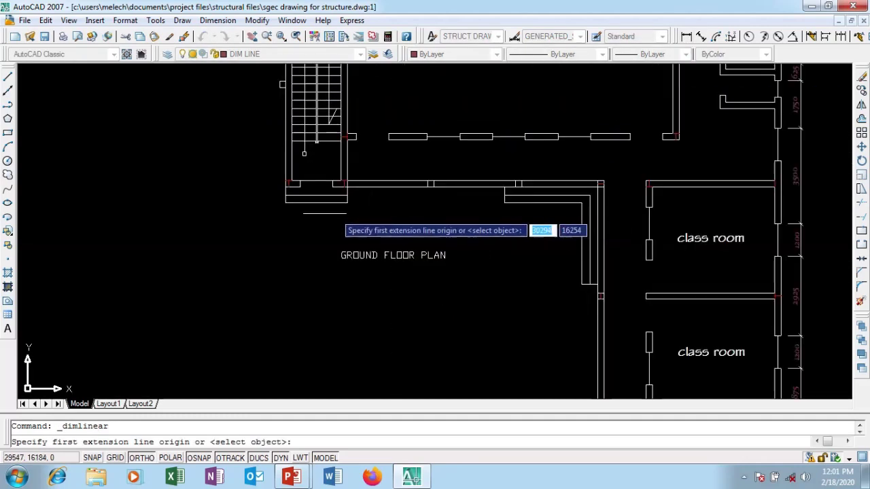
{"action": "scroll", "coordinate": [301, 213], "scroll_direction": "up", "scroll_amount": 3}
{"action": "left_click", "coordinate": [268, 192]}
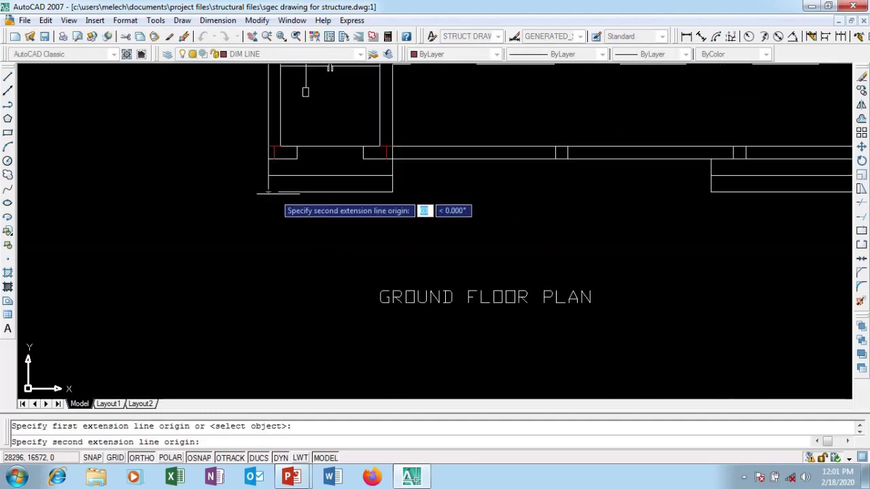
{"action": "left_click", "coordinate": [392, 192]}
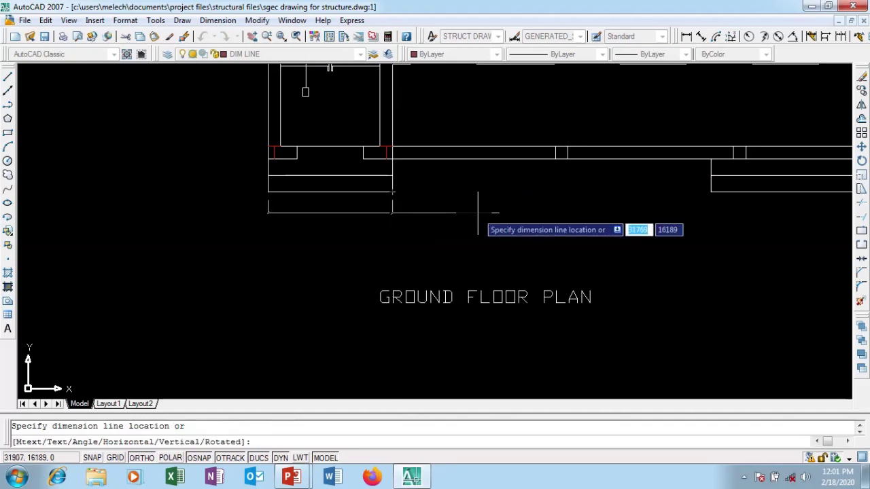
{"action": "scroll", "coordinate": [551, 163], "scroll_direction": "up", "scroll_amount": 5}
{"action": "scroll", "coordinate": [536, 163], "scroll_direction": "down", "scroll_amount": 5}
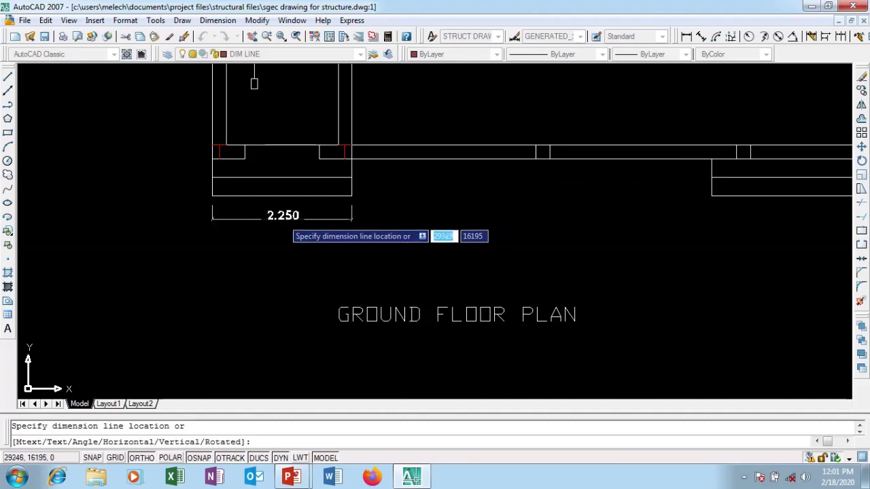
{"action": "left_click", "coordinate": [279, 220]}
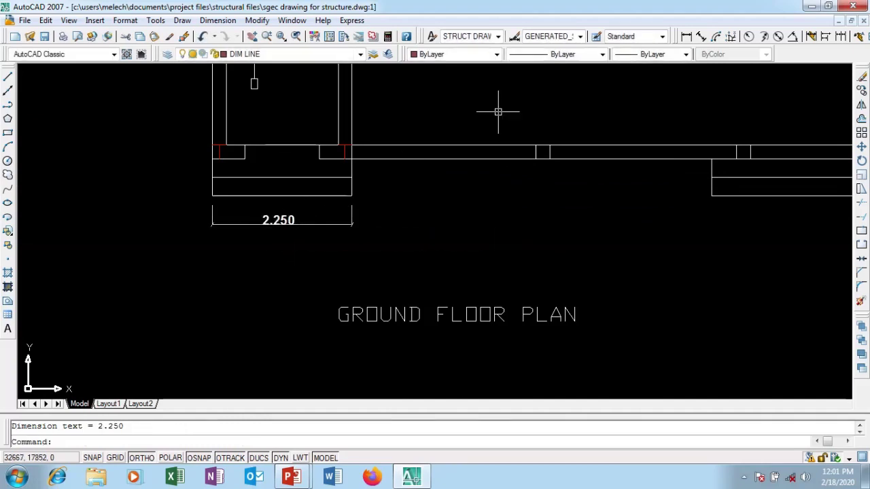
Compare the new dimension below the left staircase with the dimension chain above the upper exterior wall.
{"action": "scroll", "coordinate": [276, 251], "scroll_direction": "down", "scroll_amount": 3}
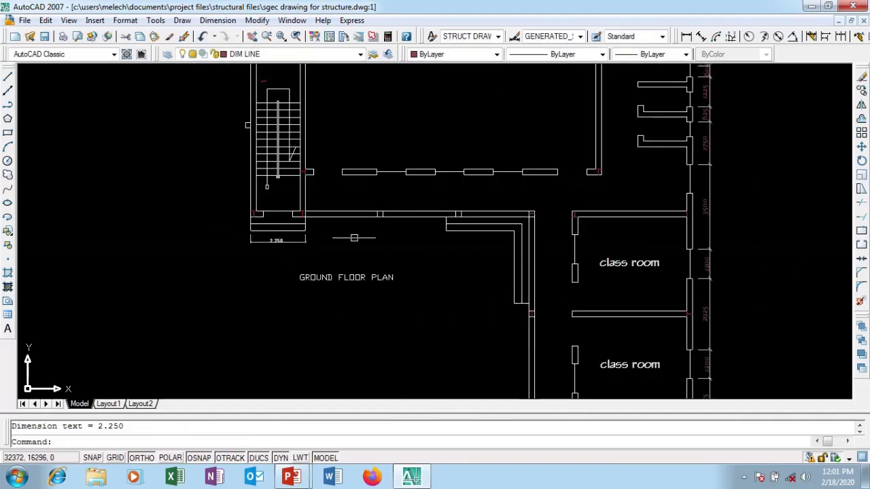
{"action": "scroll", "coordinate": [681, 223], "scroll_direction": "down", "scroll_amount": 5}
{"action": "scroll", "coordinate": [581, 184], "scroll_direction": "up", "scroll_amount": 6}
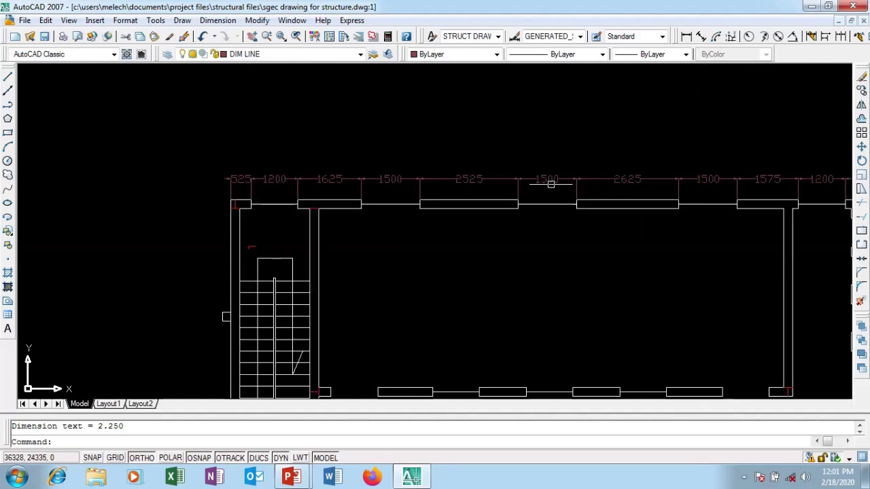
{"action": "scroll", "coordinate": [441, 140], "scroll_direction": "down", "scroll_amount": 4}
{"action": "scroll", "coordinate": [642, 231], "scroll_direction": "up", "scroll_amount": 3}
{"action": "scroll", "coordinate": [639, 198], "scroll_direction": "down", "scroll_amount": 3}
{"action": "scroll", "coordinate": [343, 269], "scroll_direction": "up", "scroll_amount": 3}
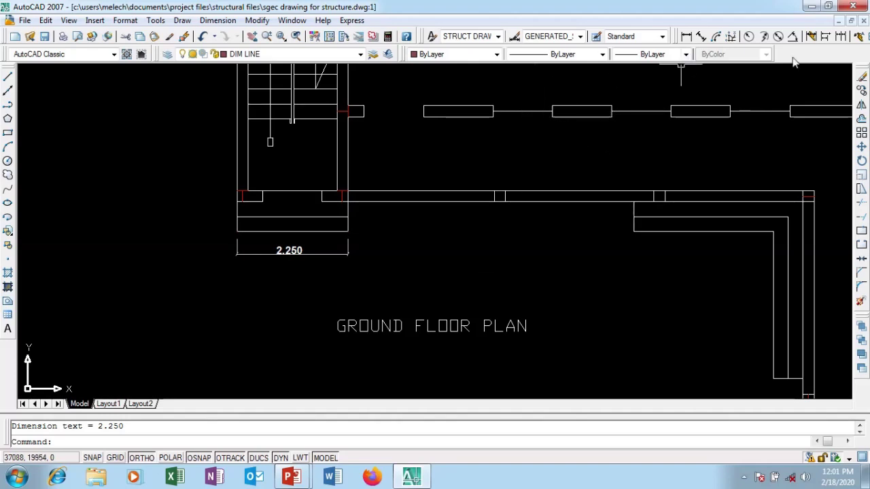
Continue the dimension chain to the first pier, the near end of the L-shaped step and that step's outer corner, then end the command.
{"action": "left_click", "coordinate": [840, 36]}
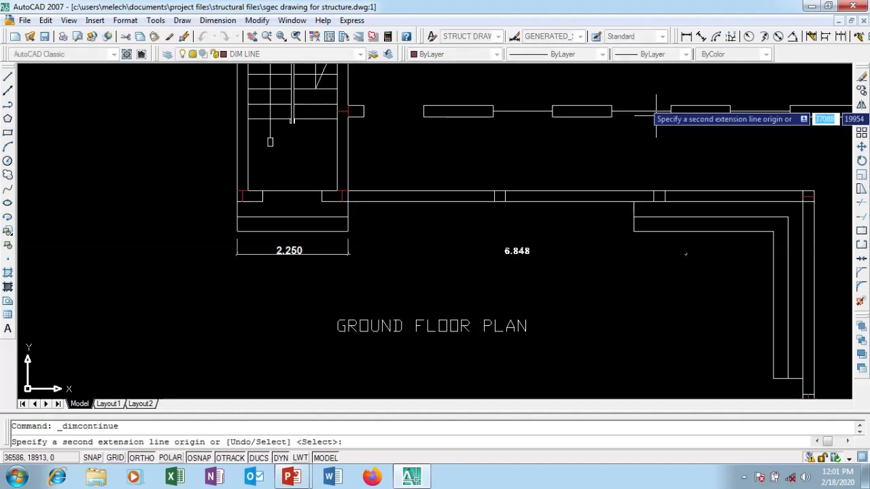
{"action": "left_click", "coordinate": [494, 202]}
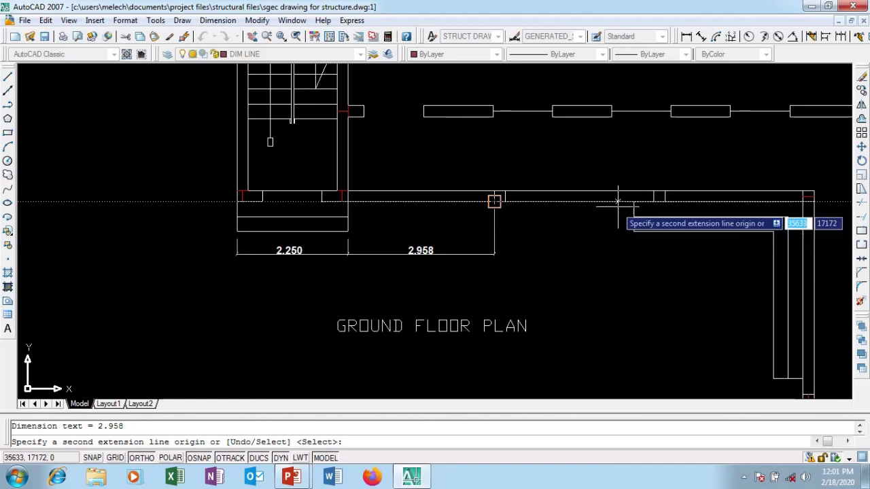
{"action": "left_click", "coordinate": [633, 201]}
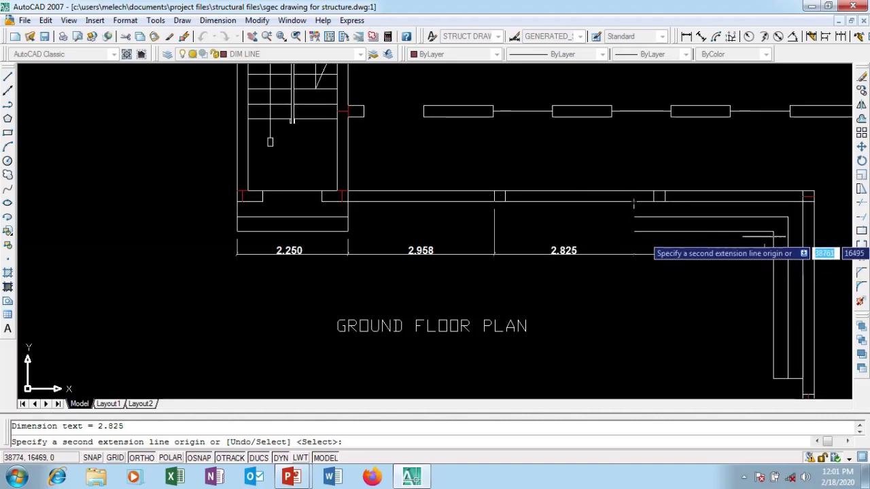
{"action": "left_click", "coordinate": [773, 237]}
{"action": "scroll", "coordinate": [544, 204], "scroll_direction": "down", "scroll_amount": 2}
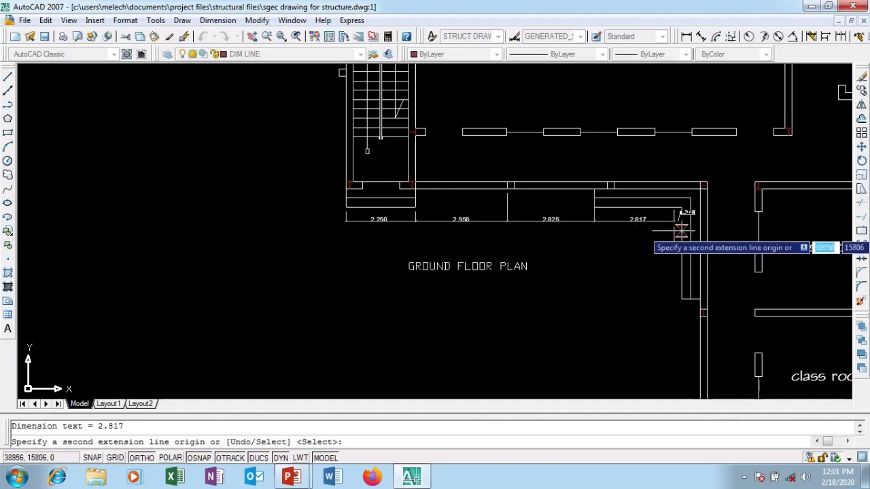
{"action": "scroll", "coordinate": [679, 231], "scroll_direction": "up", "scroll_amount": 2}
{"action": "right_click", "coordinate": [623, 249]}
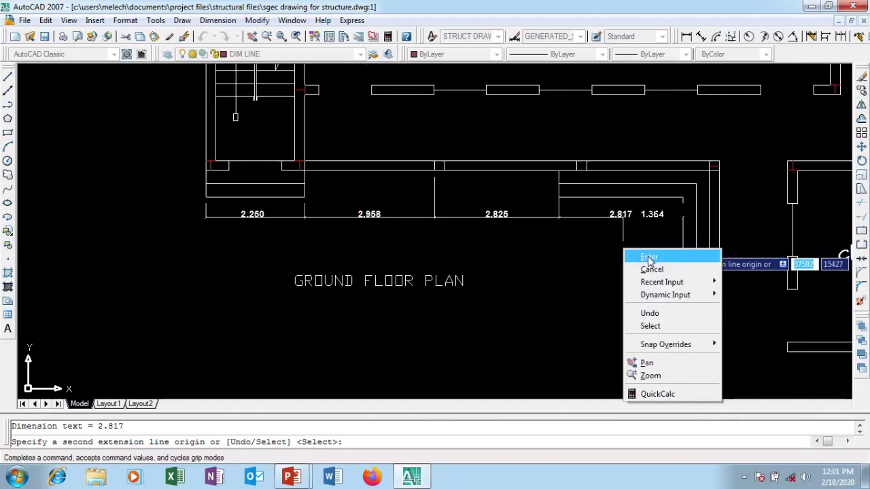
{"action": "left_click", "coordinate": [649, 258]}
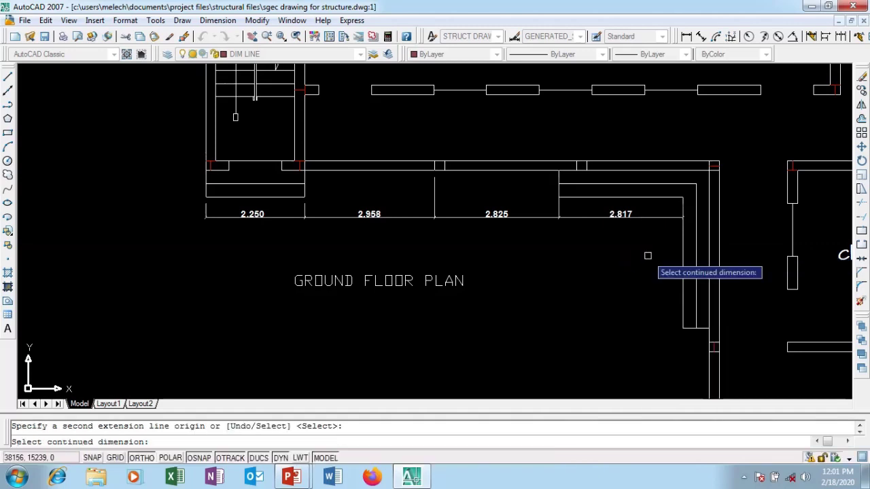
{"action": "key", "text": "Return"}
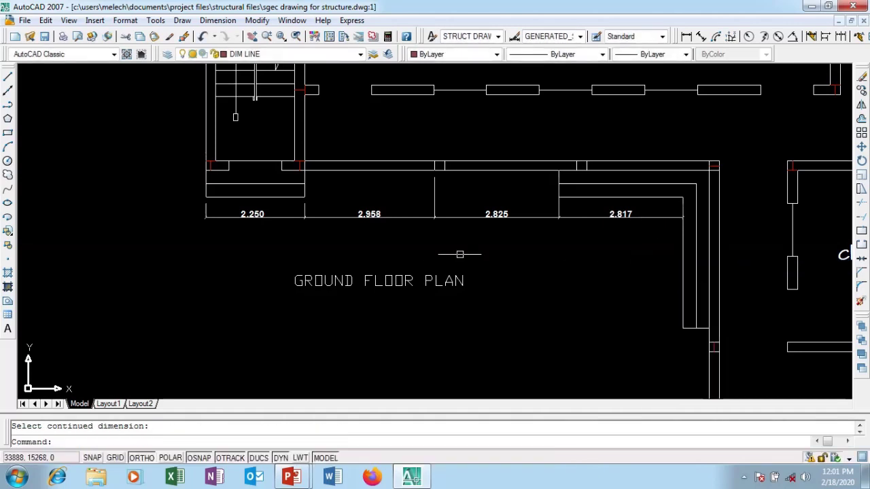
Set the dimension line color of the GENERATED_STYLE__11 dimension style to Red.
{"action": "left_click", "coordinate": [401, 216]}
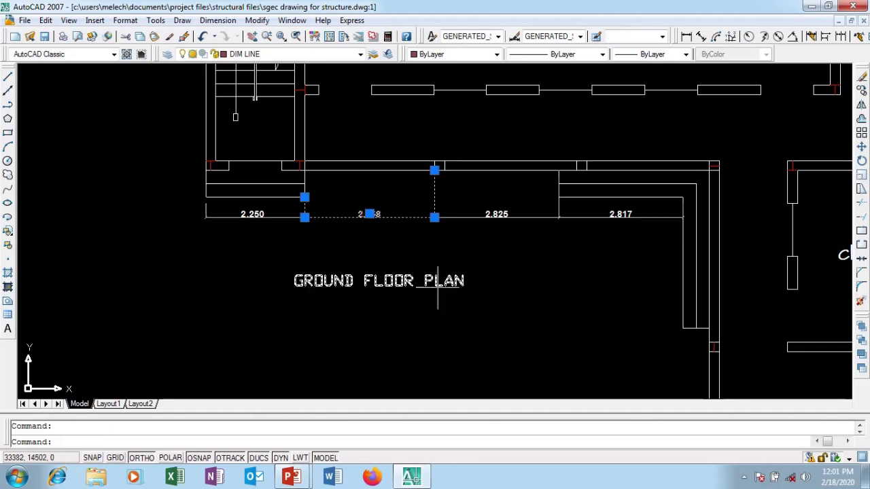
{"action": "scroll", "coordinate": [438, 284], "scroll_direction": "down", "scroll_amount": 4}
{"action": "scroll", "coordinate": [422, 119], "scroll_direction": "up", "scroll_amount": 3}
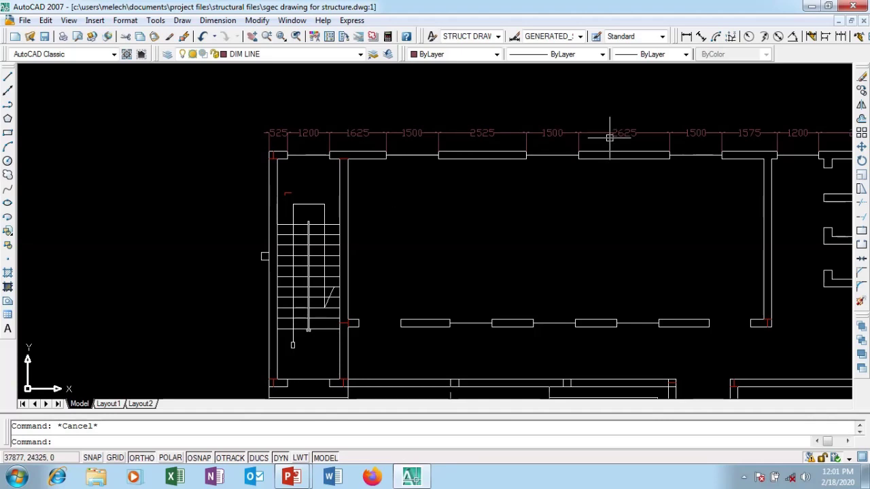
{"action": "left_click", "coordinate": [514, 36]}
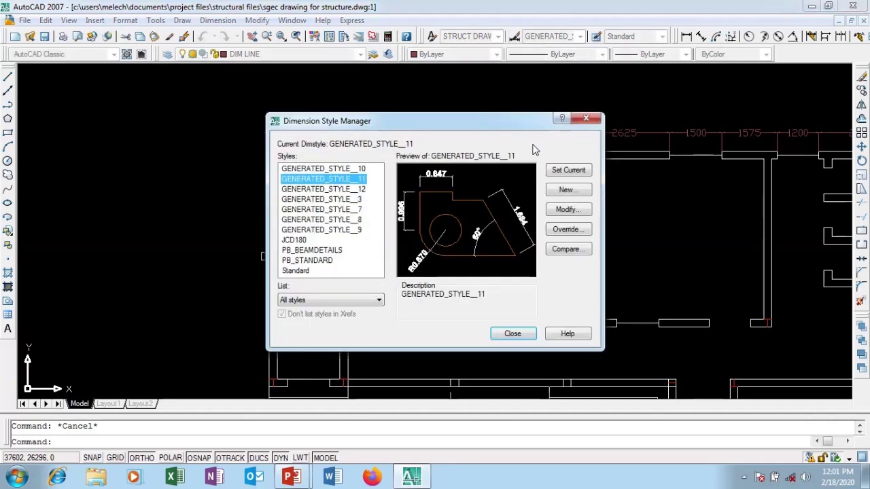
{"action": "left_click", "coordinate": [566, 209]}
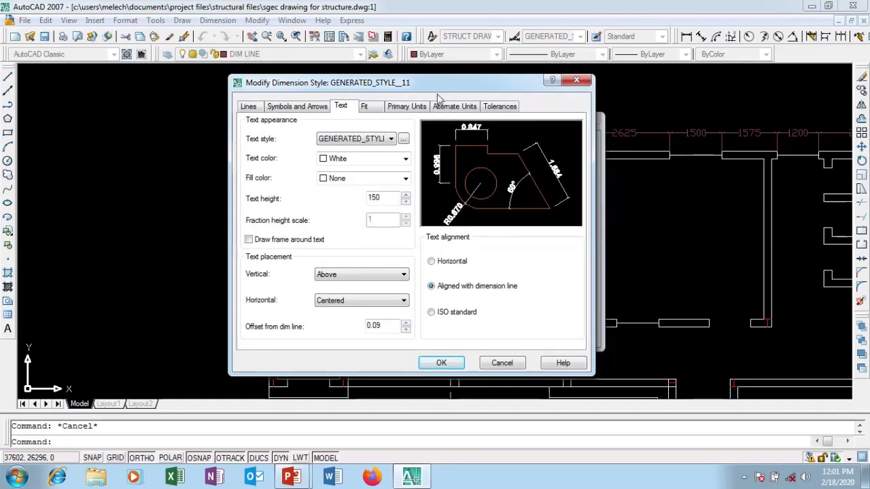
{"action": "left_click", "coordinate": [297, 106]}
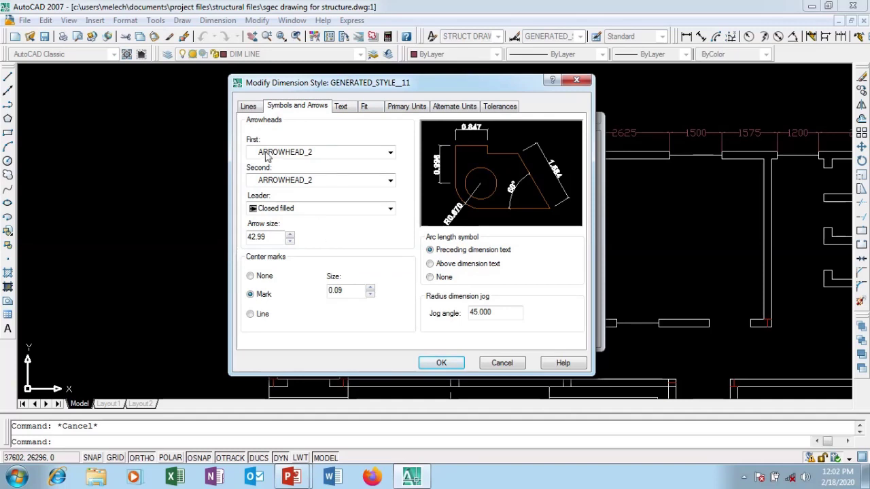
{"action": "left_click", "coordinate": [249, 106]}
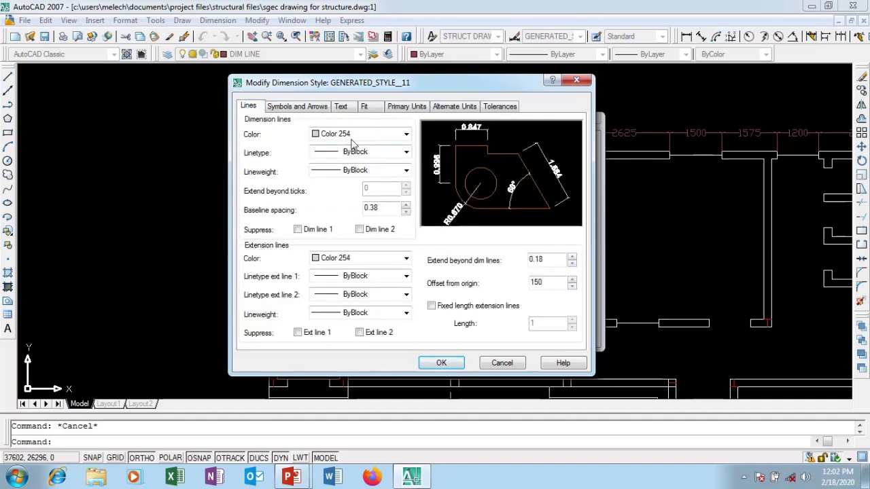
{"action": "left_click", "coordinate": [406, 136]}
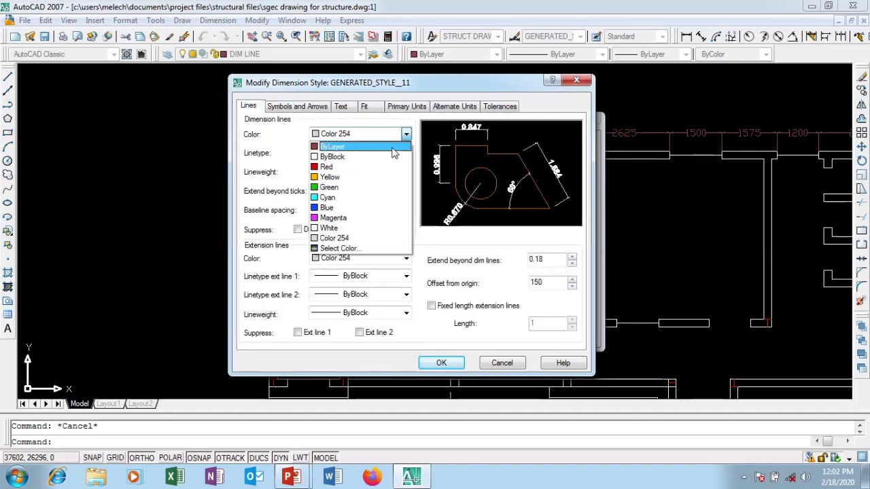
{"action": "left_click", "coordinate": [362, 167]}
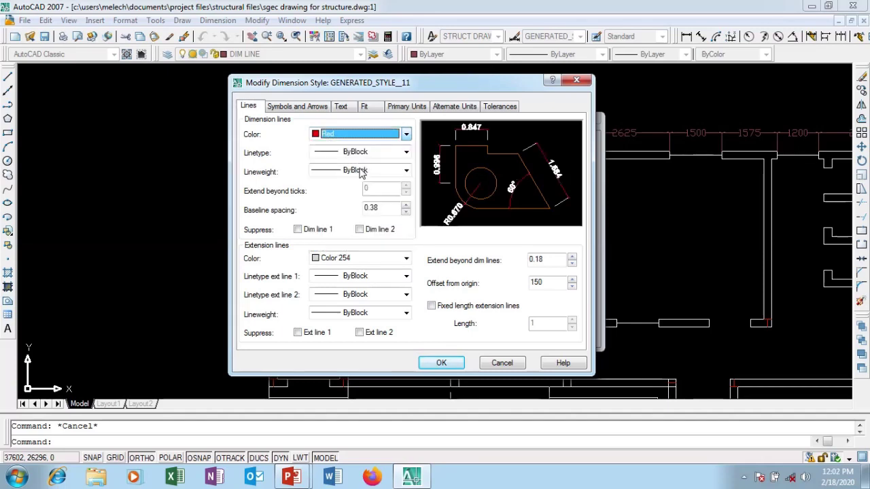
Set the text color of the GENERATED_STYLE__11 dimension style to Magenta, then apply the changes and close the style manager.
{"action": "left_click", "coordinate": [340, 107]}
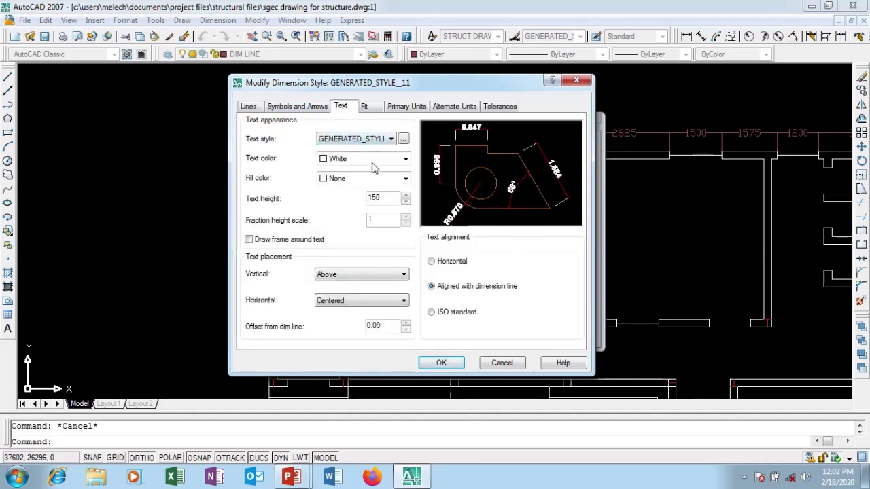
{"action": "left_click", "coordinate": [405, 159]}
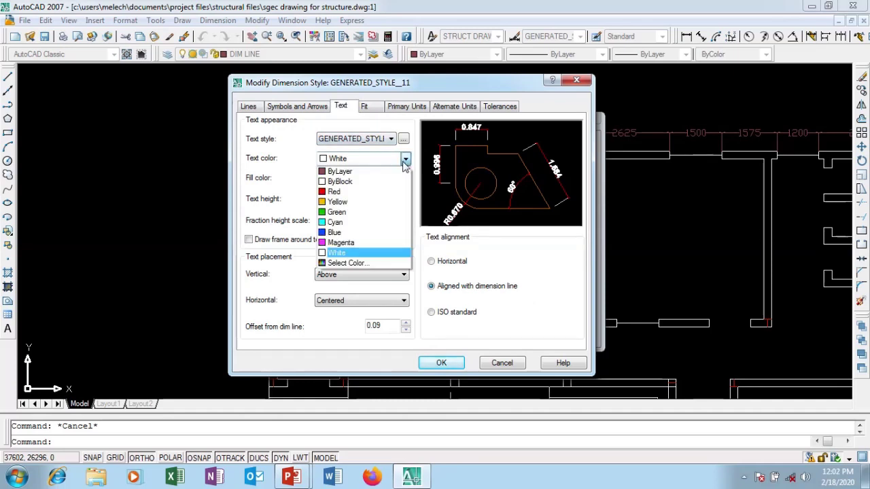
{"action": "left_click", "coordinate": [349, 244]}
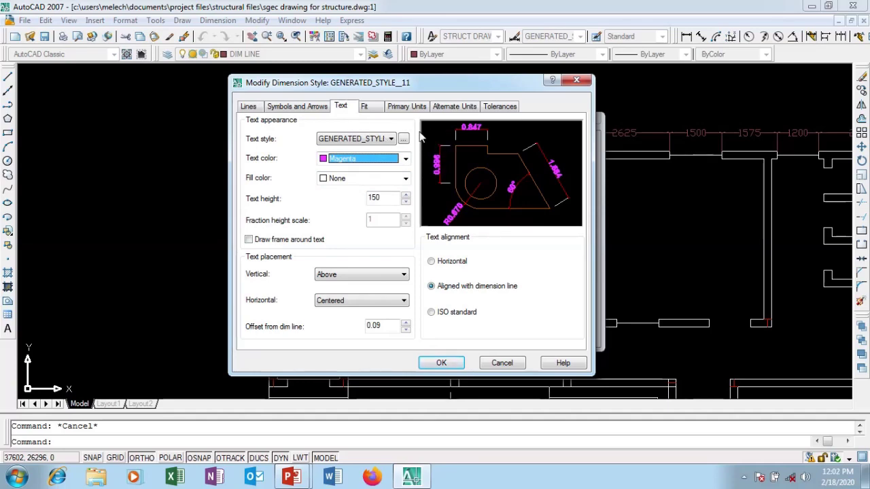
{"action": "left_click", "coordinate": [441, 364]}
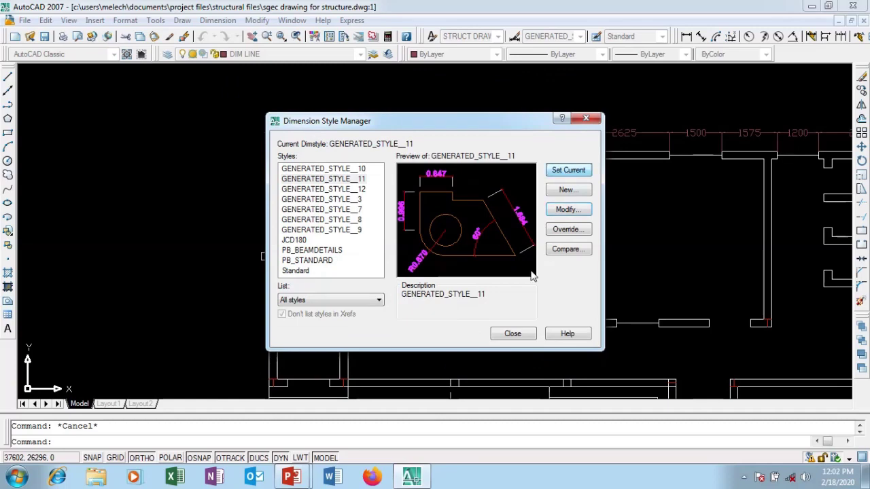
{"action": "left_click", "coordinate": [509, 335]}
Examine the restyled dimension chain below the entrance steps against the chains along the upper and right exterior walls.
{"action": "scroll", "coordinate": [375, 142], "scroll_direction": "down", "scroll_amount": 5}
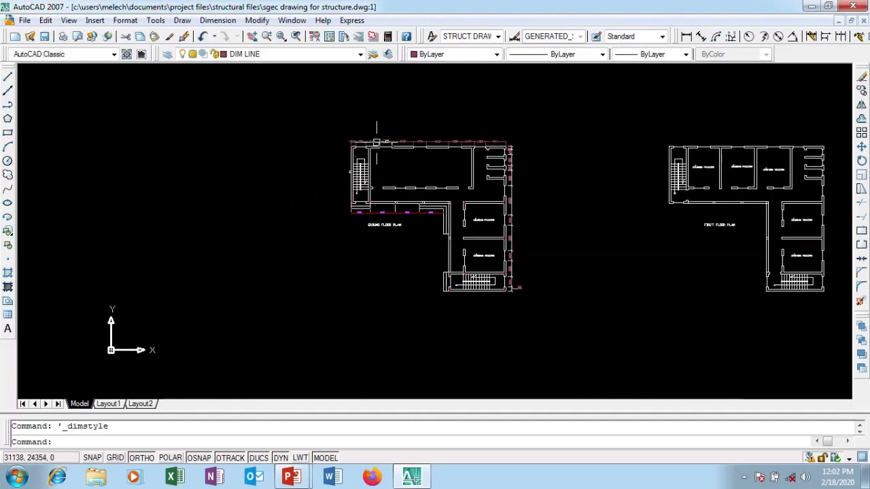
{"action": "scroll", "coordinate": [385, 214], "scroll_direction": "up", "scroll_amount": 10}
{"action": "scroll", "coordinate": [243, 224], "scroll_direction": "up", "scroll_amount": 2}
{"action": "scroll", "coordinate": [345, 245], "scroll_direction": "down", "scroll_amount": 3}
{"action": "scroll", "coordinate": [345, 245], "scroll_direction": "down", "scroll_amount": 2}
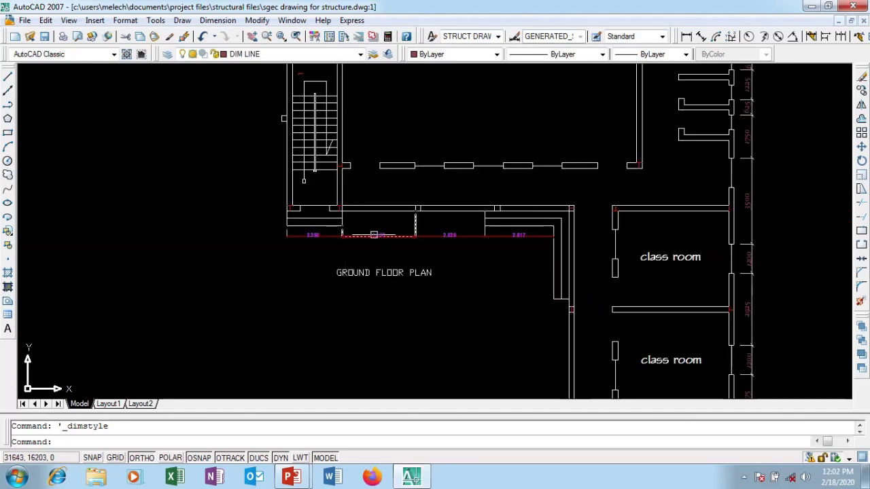
{"action": "scroll", "coordinate": [375, 236], "scroll_direction": "down", "scroll_amount": 2}
{"action": "scroll", "coordinate": [354, 112], "scroll_direction": "up", "scroll_amount": 3}
{"action": "scroll", "coordinate": [350, 110], "scroll_direction": "down", "scroll_amount": 2}
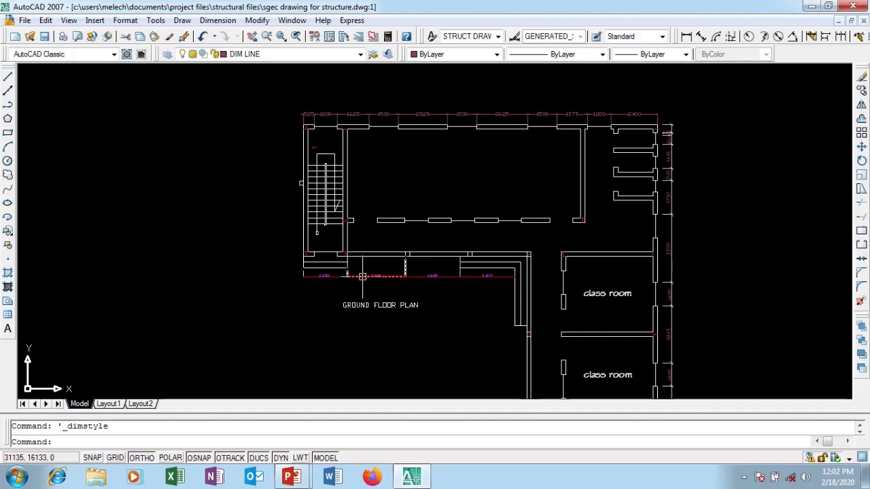
{"action": "scroll", "coordinate": [364, 269], "scroll_direction": "up", "scroll_amount": 3}
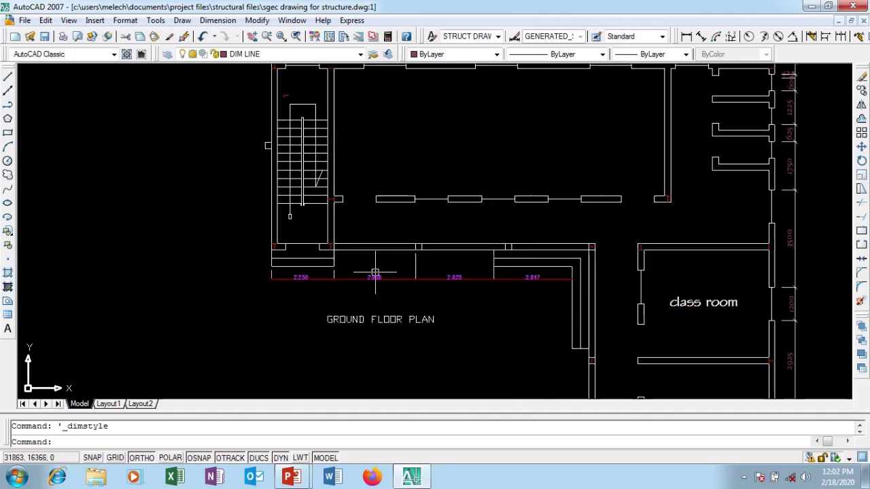